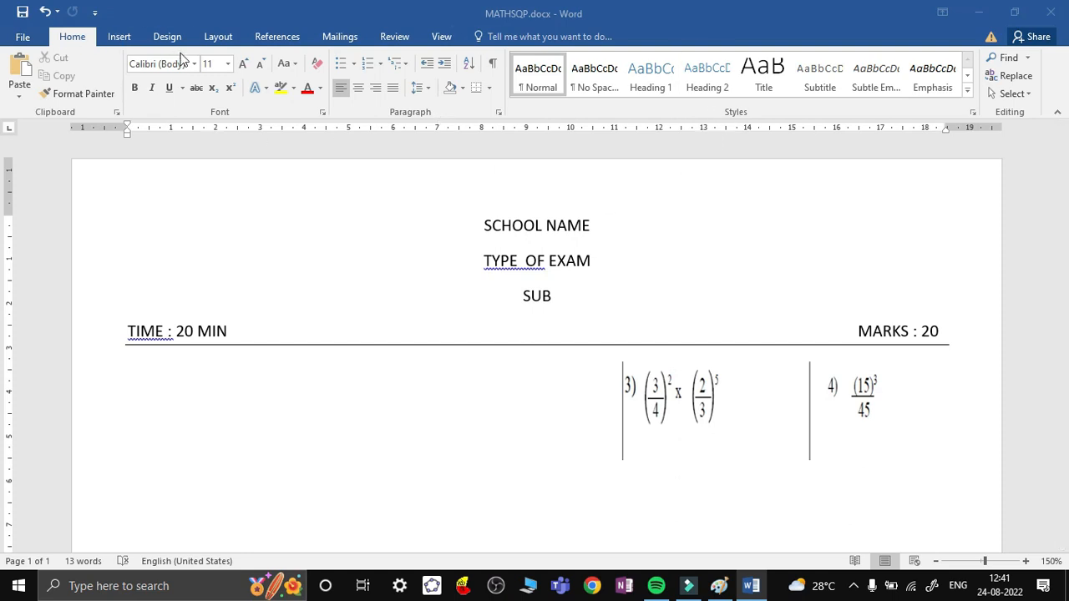
left_click(219, 36)
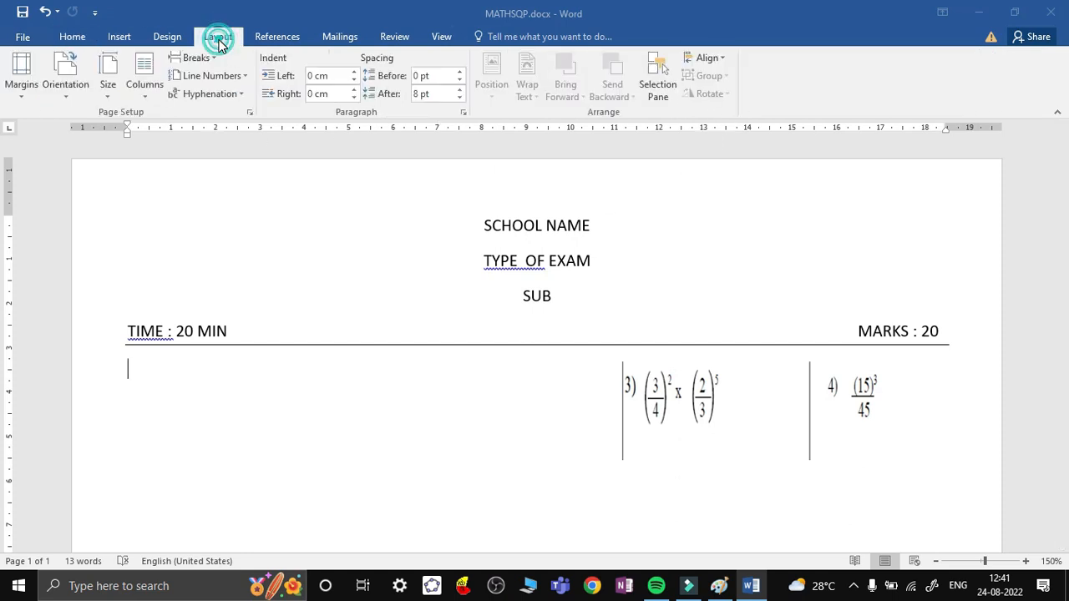
left_click(82, 94)
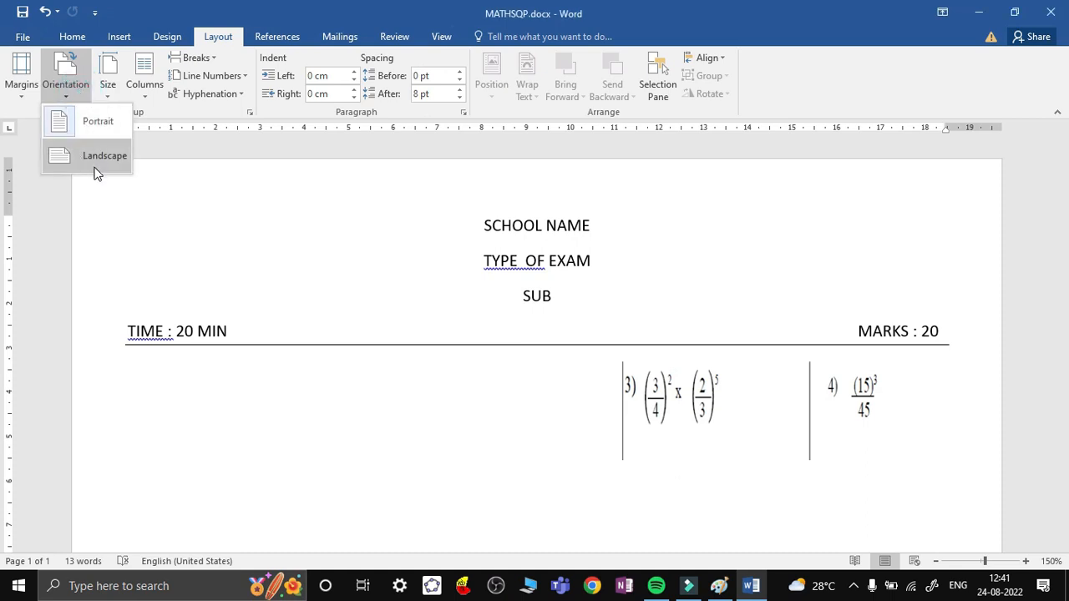
left_click(22, 93)
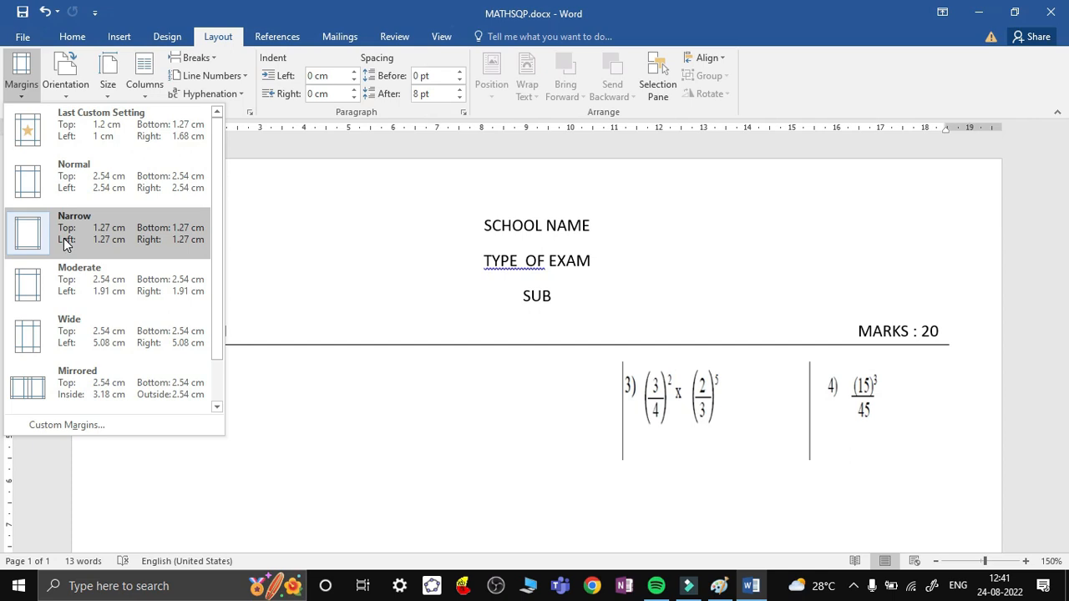
left_click(331, 289)
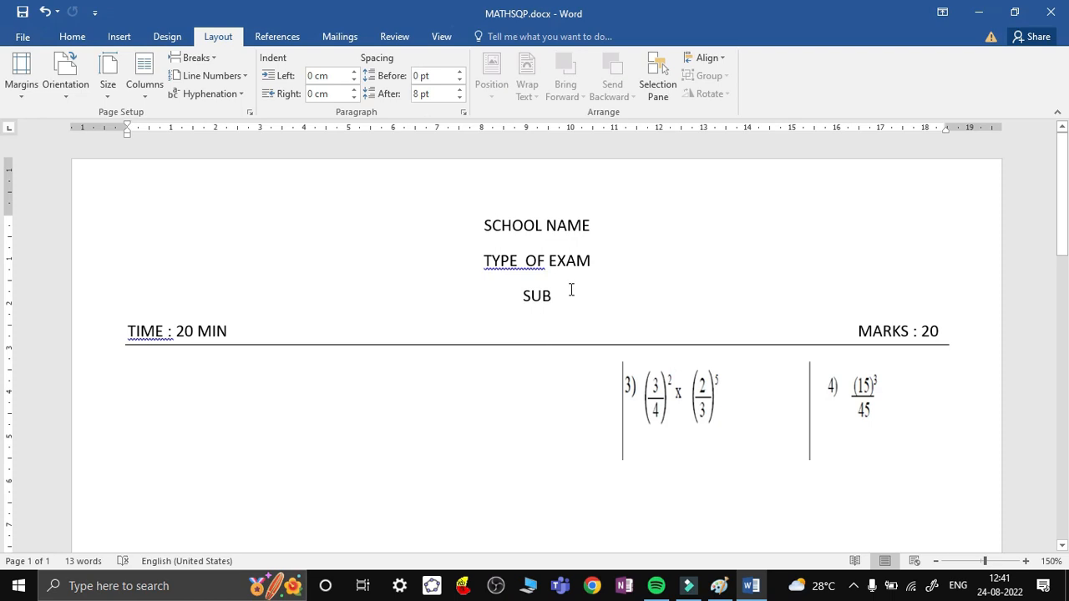
Step: Start a numbered list on the empty line below the exam header's horizontal rule
left_click(70, 38)
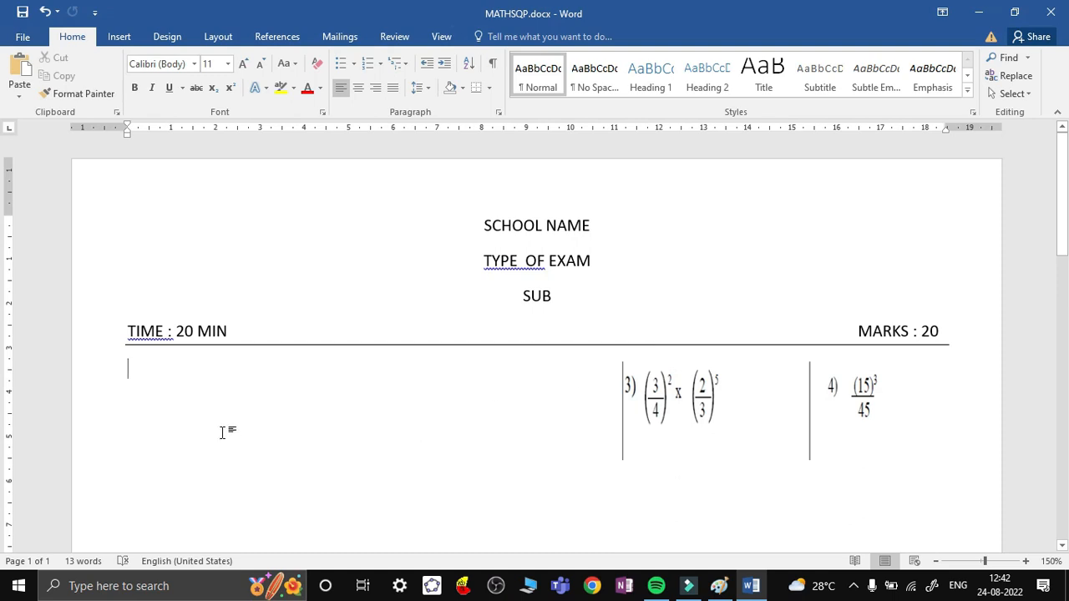
type("1. ")
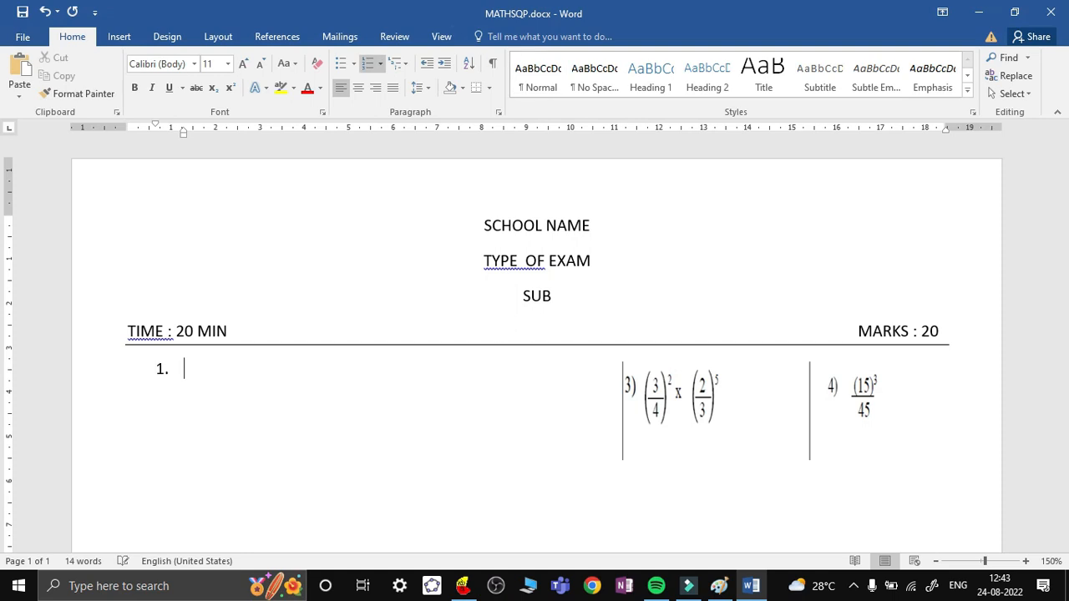
type("□□")
key("BackSpace")
key("BackSpace")
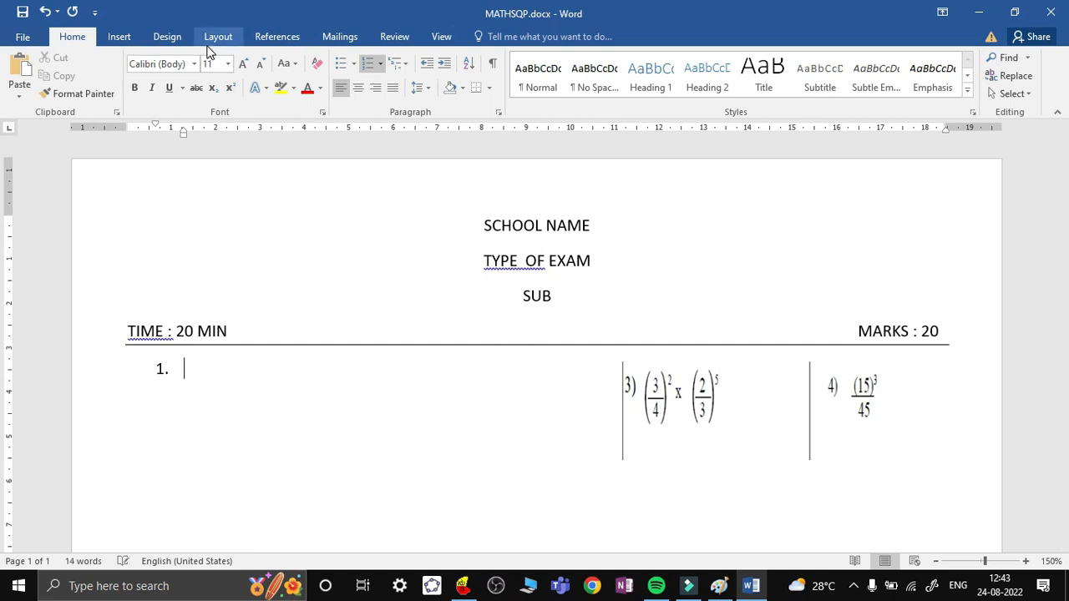
Step: Choose the Nudi B-Akshar font and enter the Kannada question text "ಸುಲಭಿಕರಿಸಿ :" in item 1
left_click(197, 68)
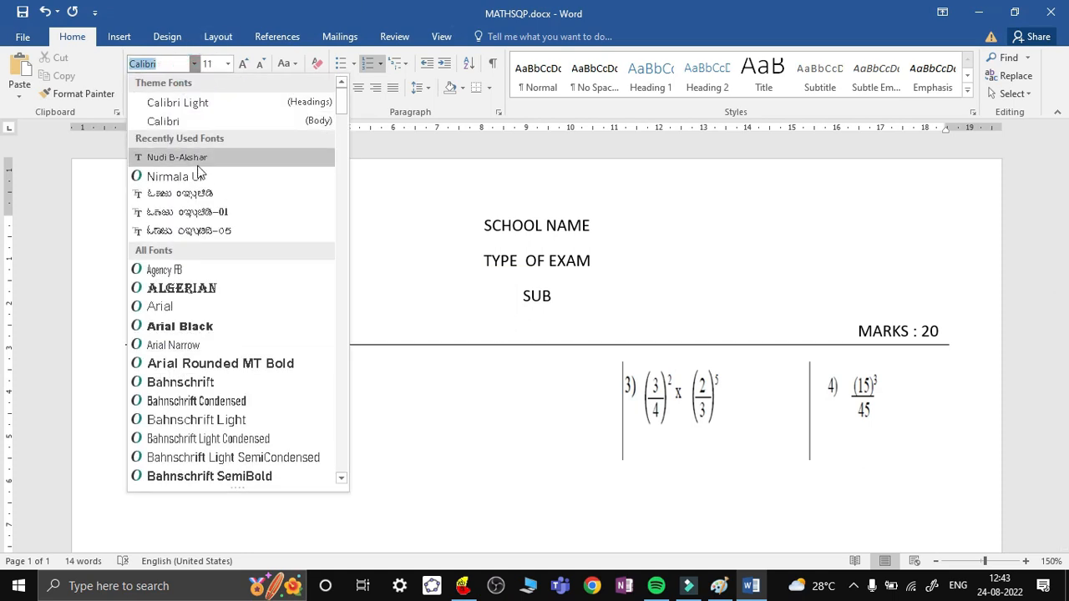
left_click(209, 162)
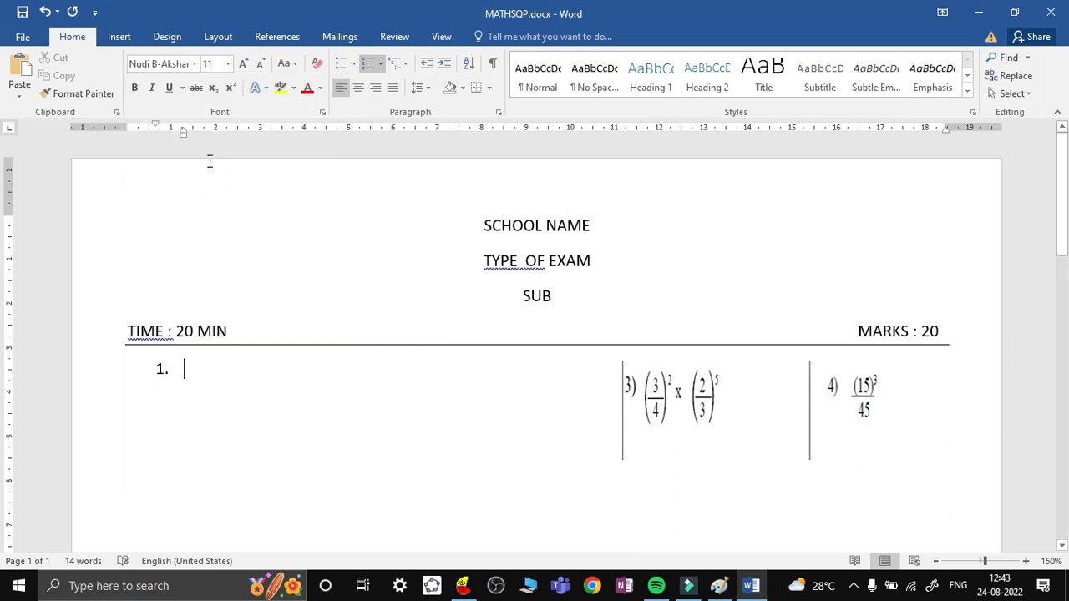
type("ಸುಲಭಿಕರಿಸಿ :")
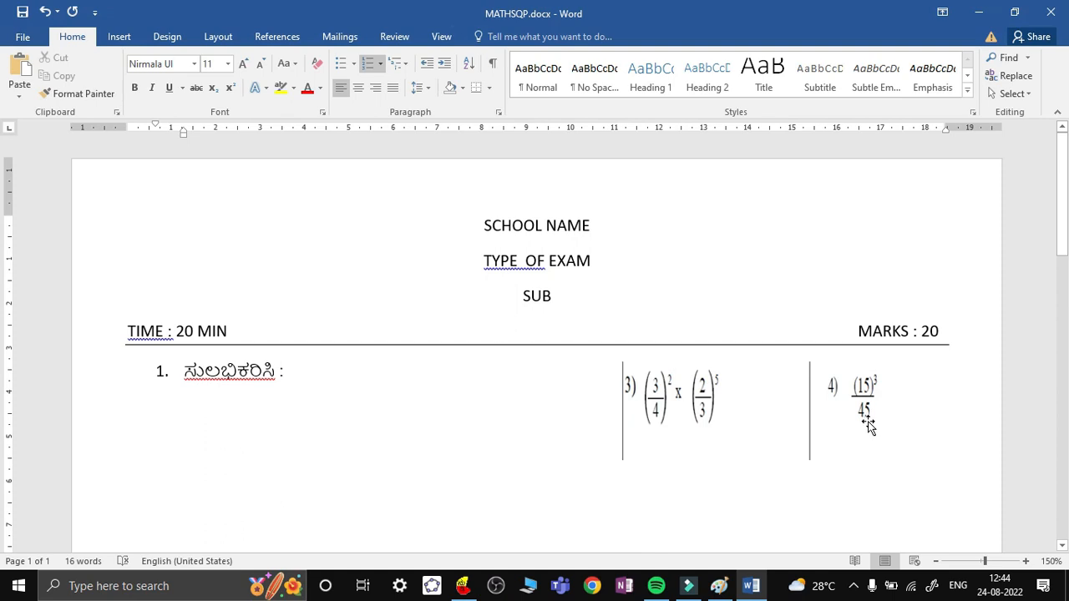
Step: Insert a blank equation after item 1's text and look through the fraction, script, radical, bracket and function structures
left_click(119, 36)
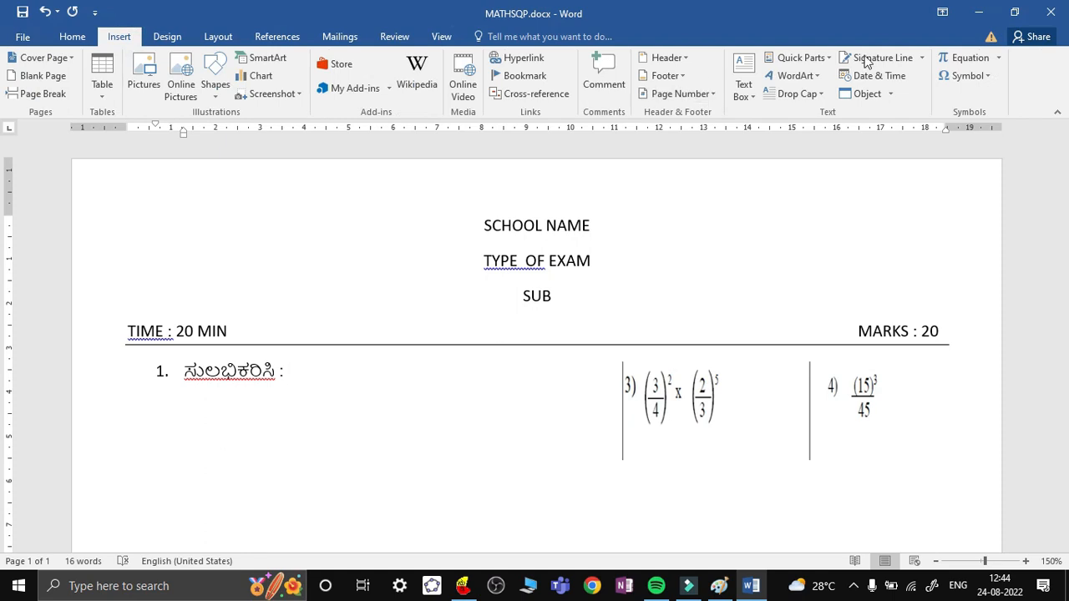
left_click(969, 59)
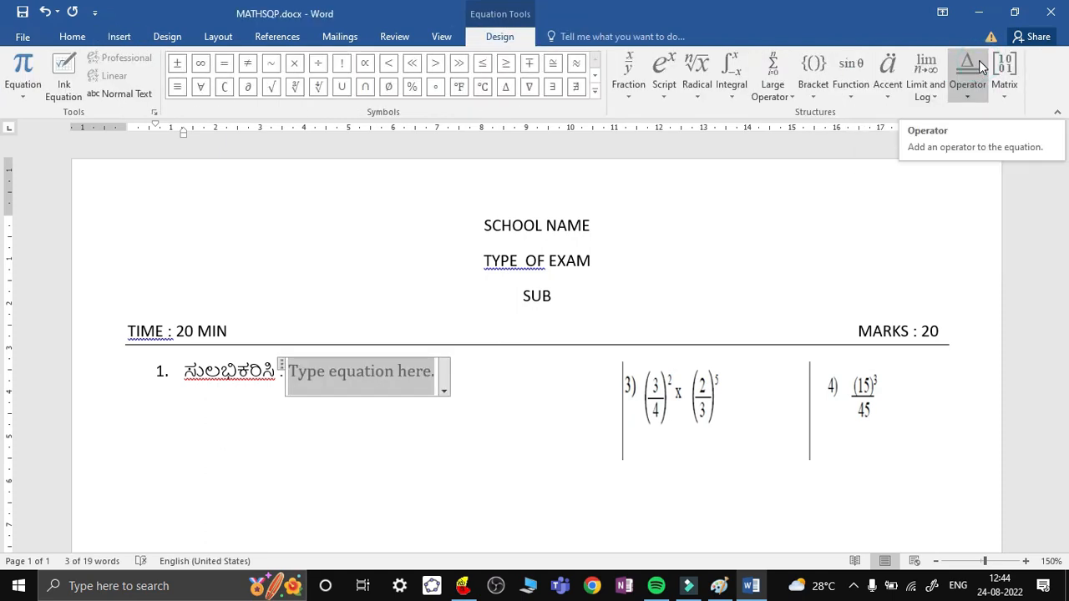
left_click(632, 98)
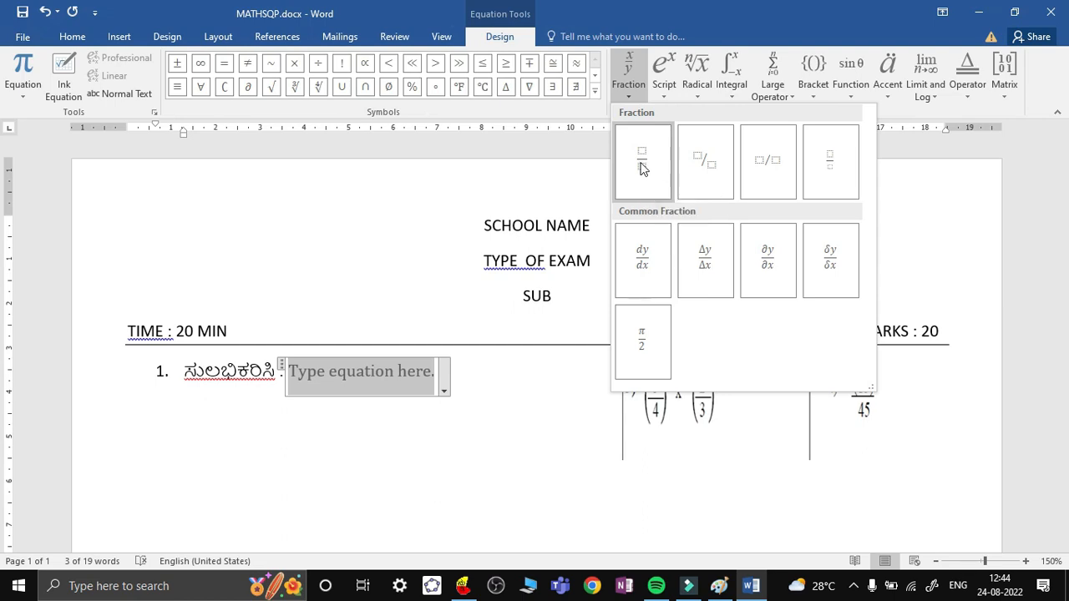
left_click(666, 96)
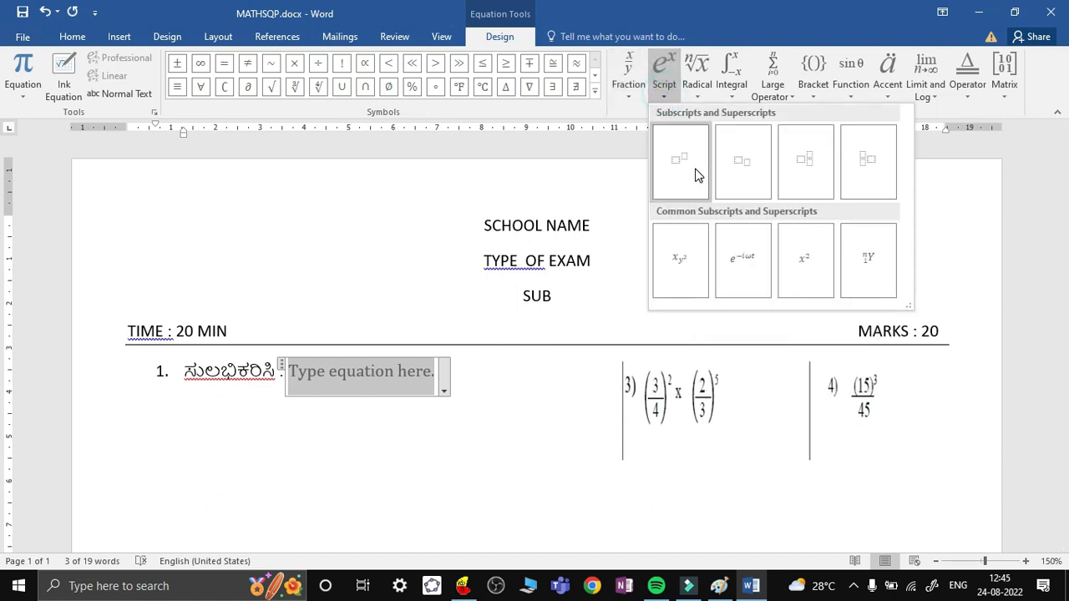
left_click(698, 96)
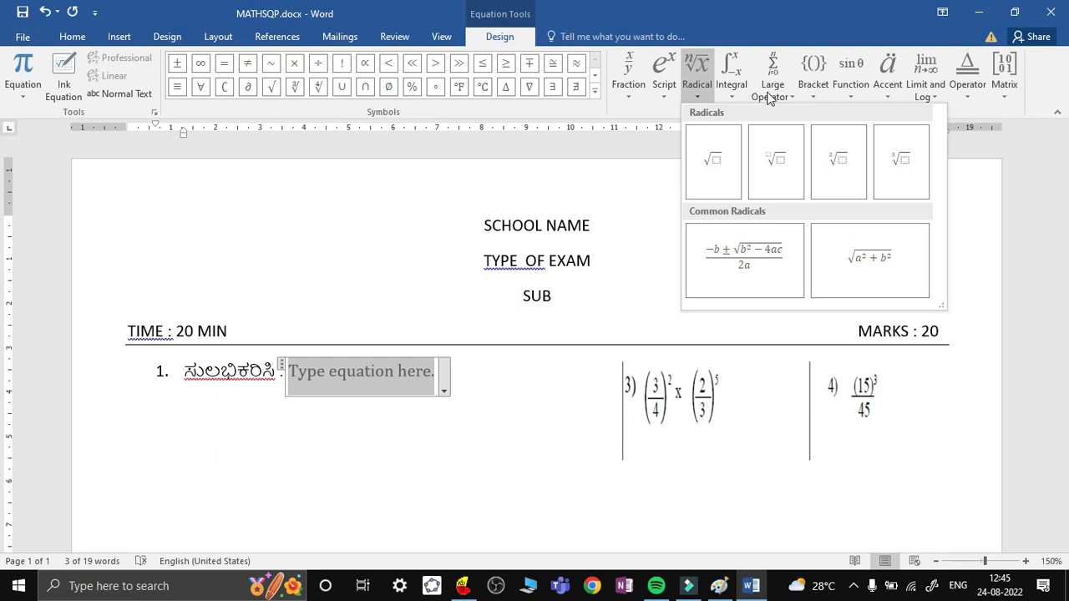
left_click(814, 93)
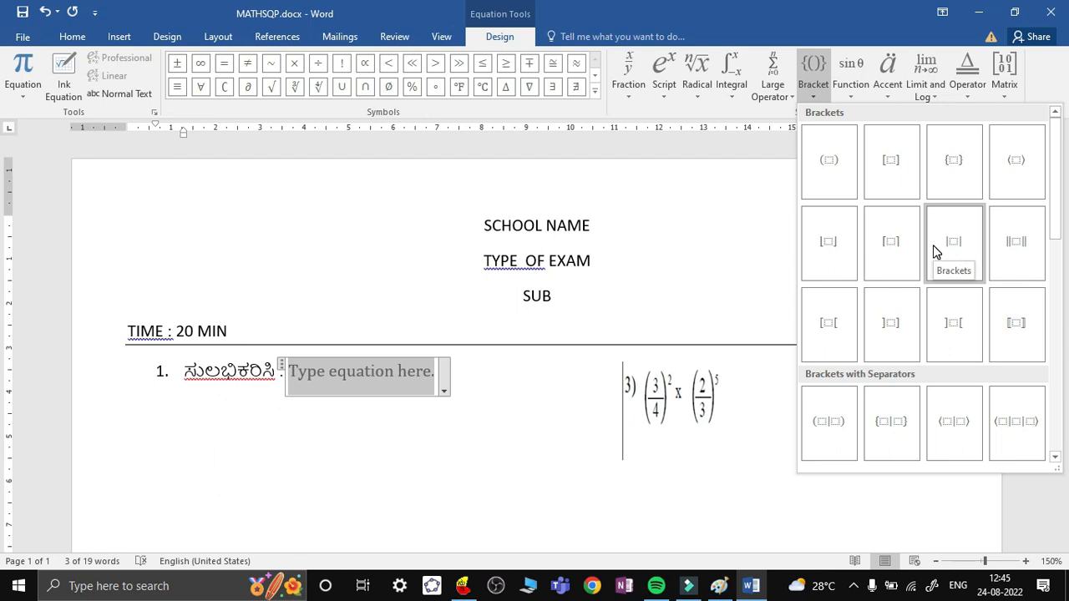
left_click(847, 92)
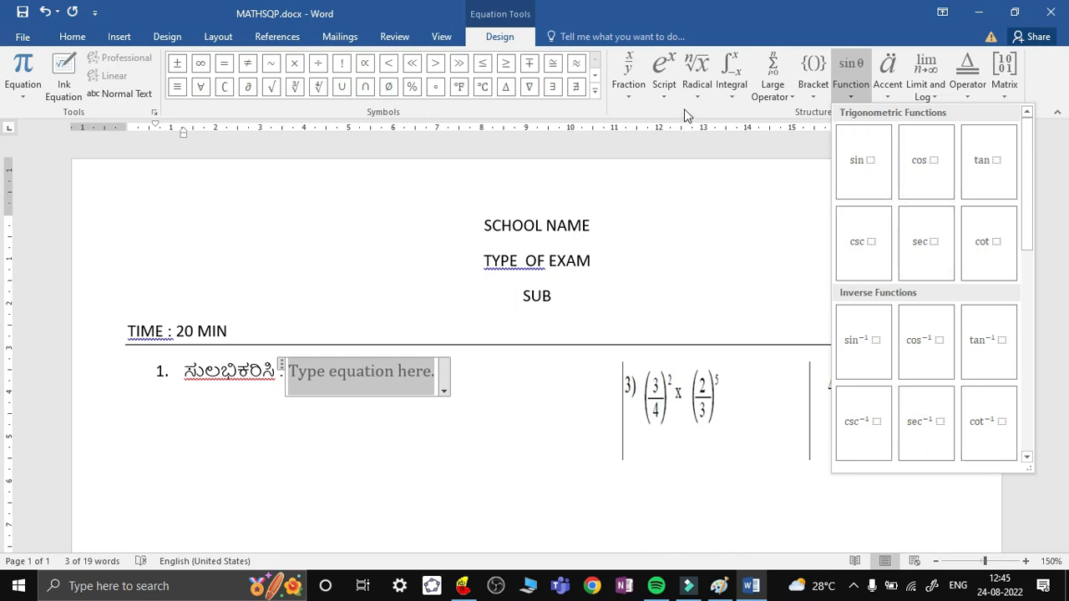
Step: Put a stacked fraction in item 1's equation and enter (15) as its numerator
left_click(631, 98)
left_click(630, 99)
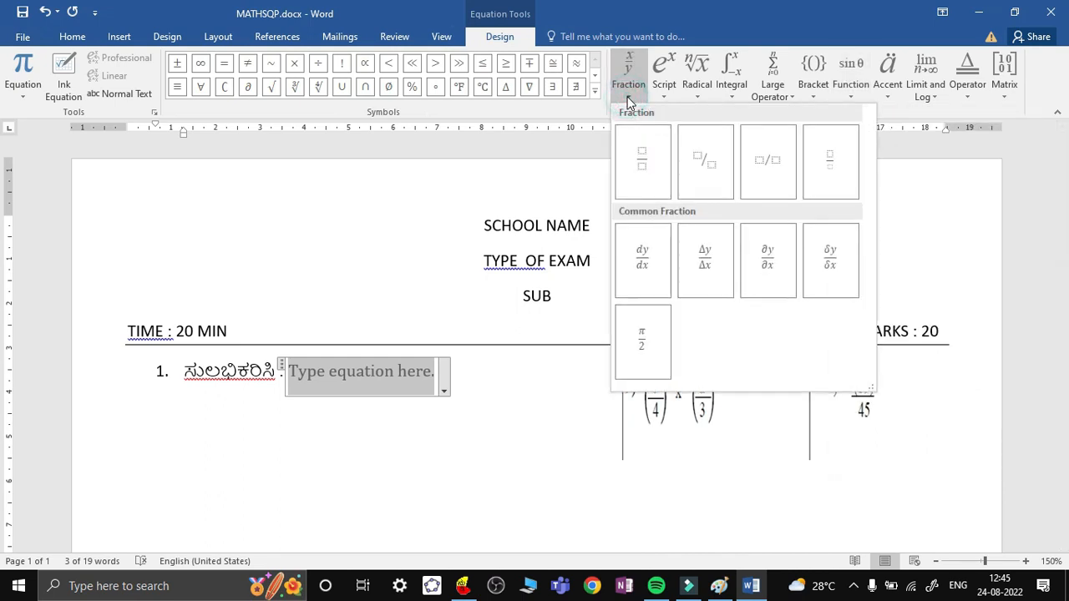
left_click(654, 179)
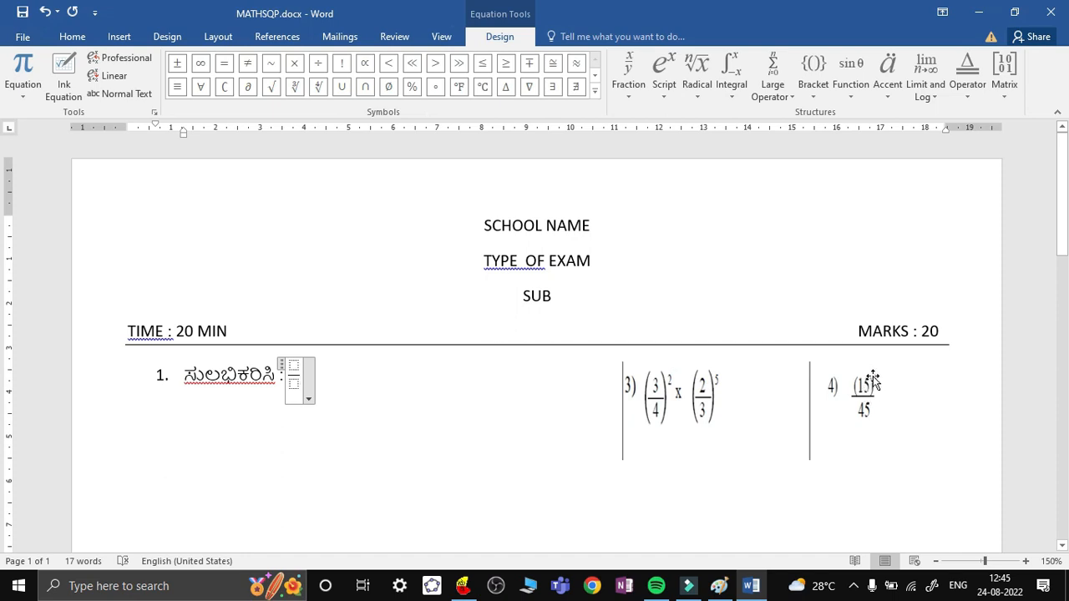
left_click(294, 365)
type("1")
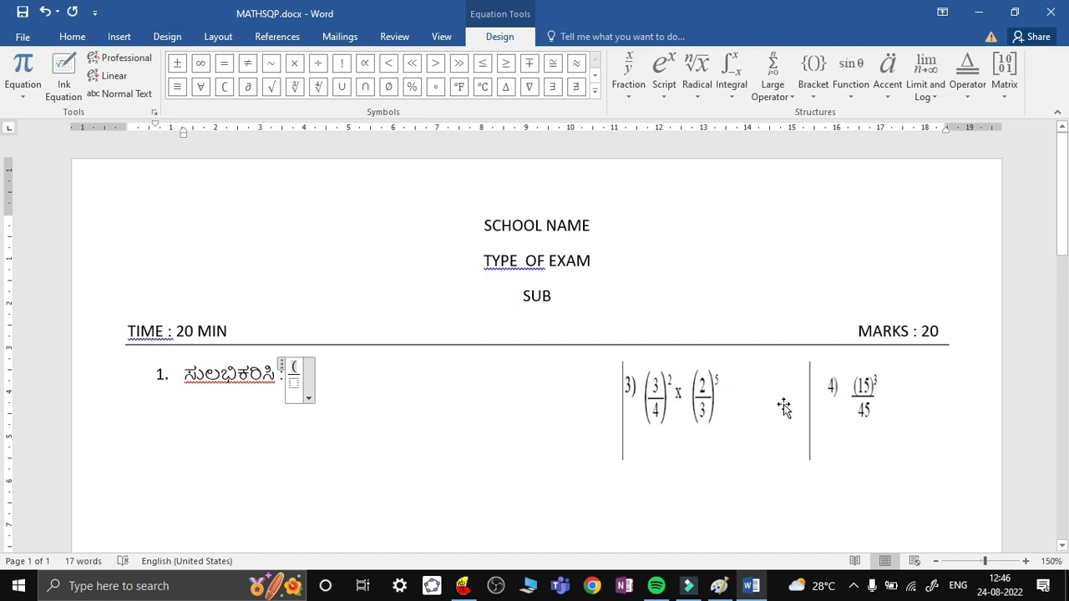
type("15)")
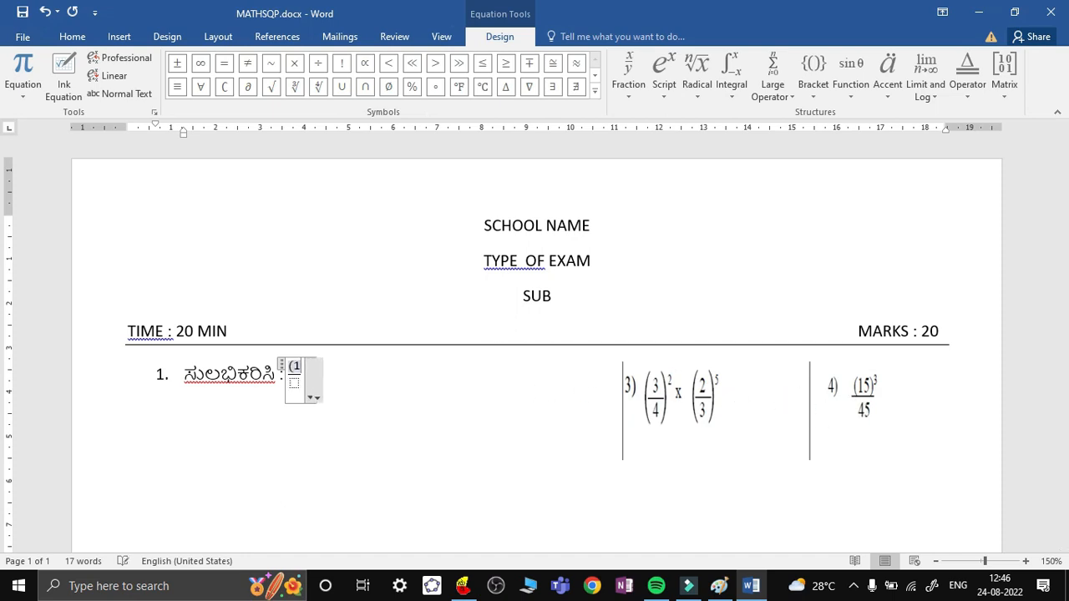
key("Right")
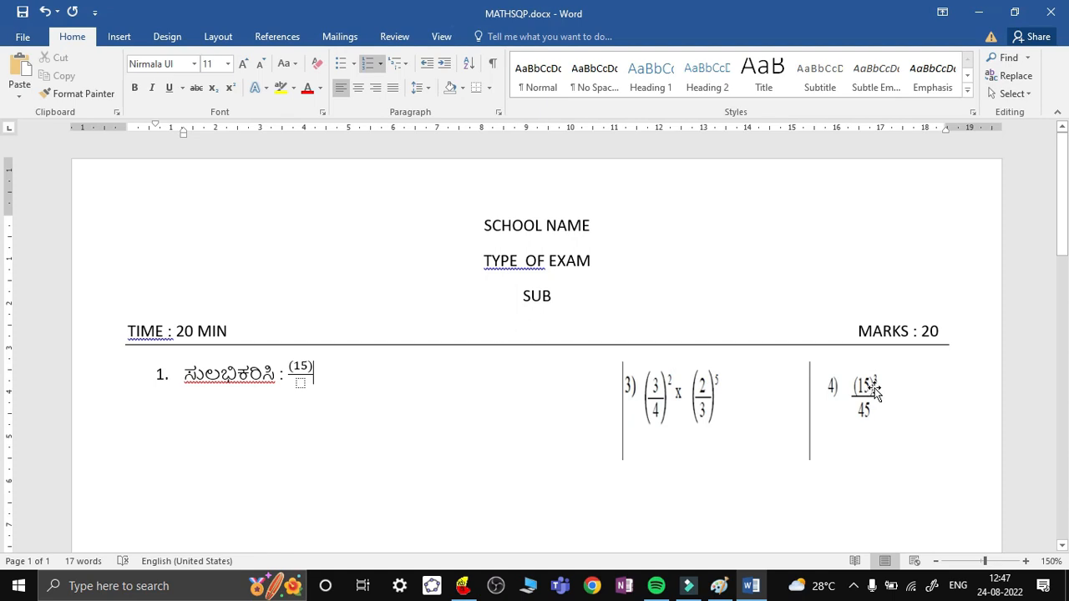
left_click(322, 365)
left_click(119, 39)
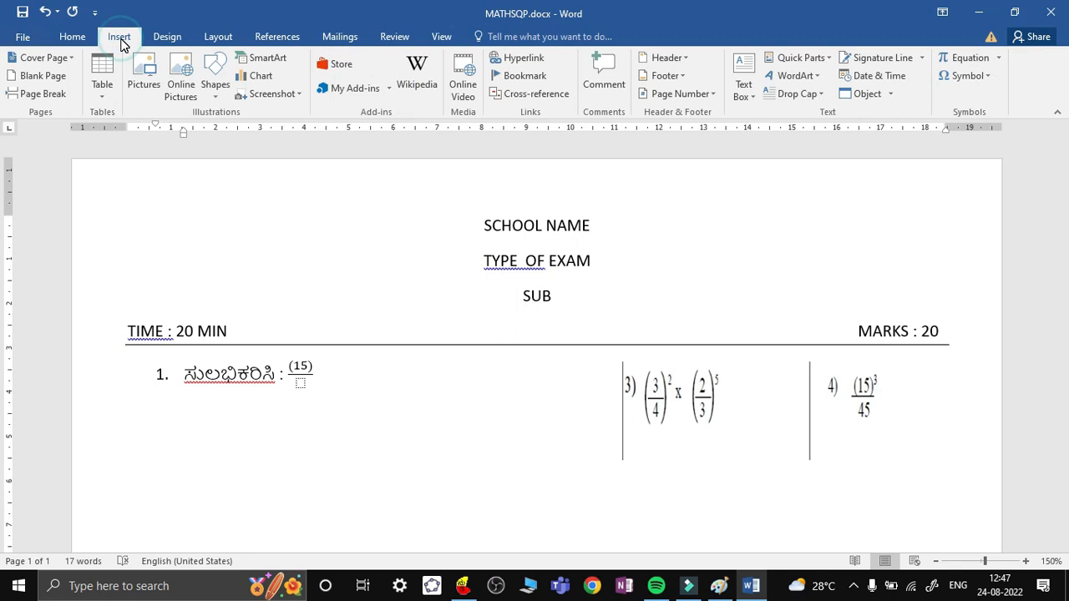
left_click(961, 60)
left_click(672, 90)
left_click(681, 159)
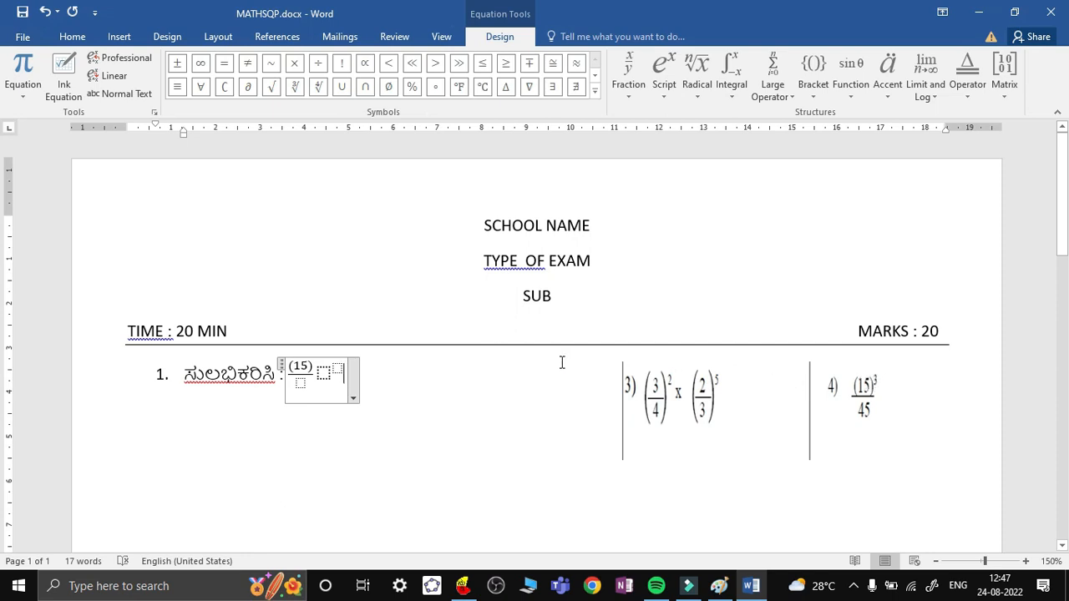
key("ctrl+z")
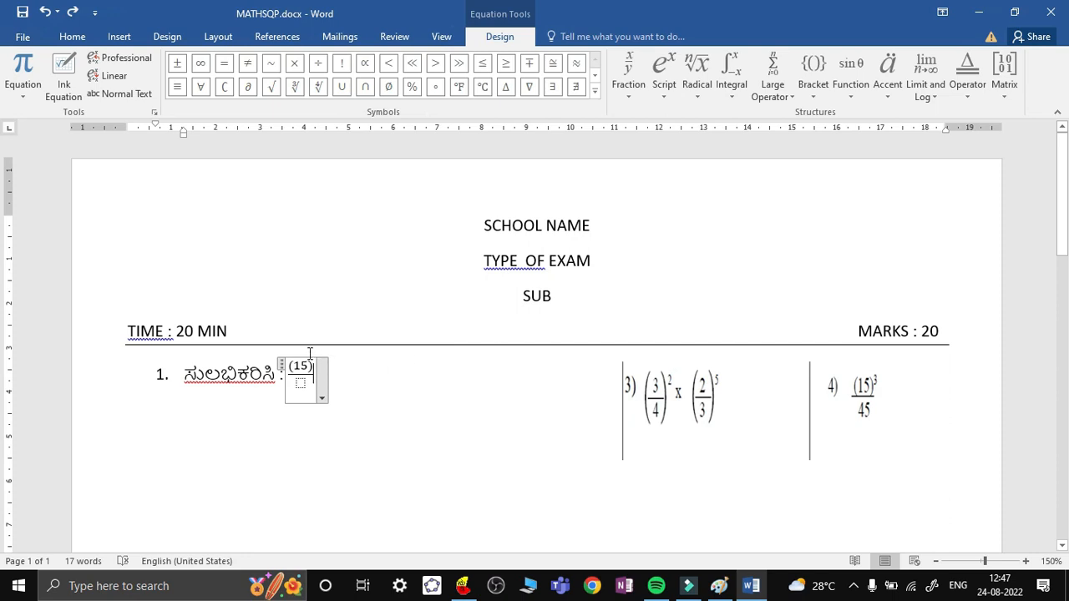
Step: Apply a superscript structure to item 1's selected fraction and enter 3 as the exponent
left_click(281, 365)
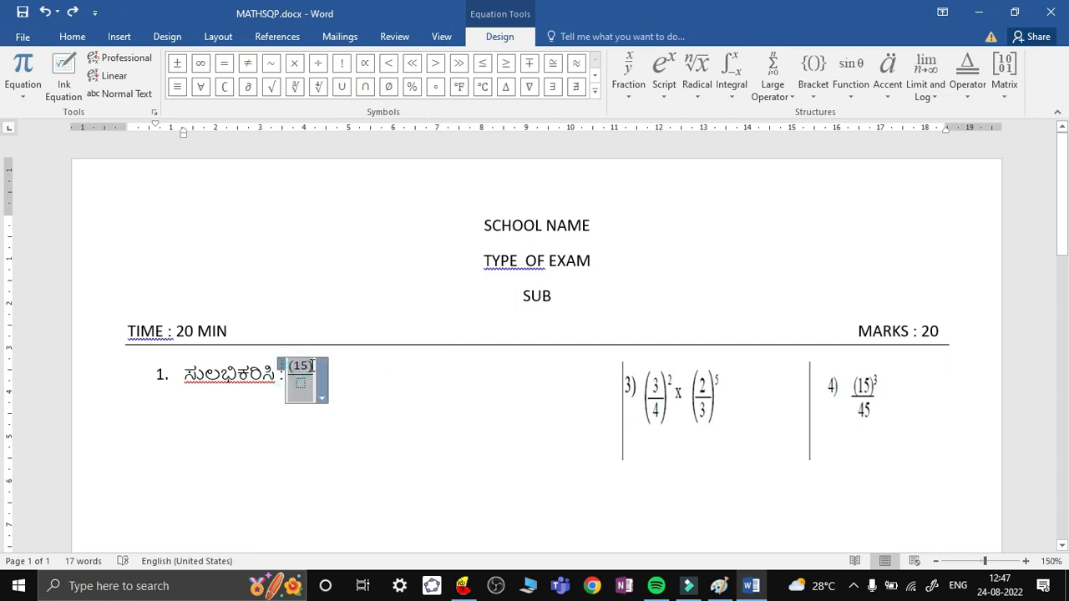
left_click(664, 75)
left_click(689, 168)
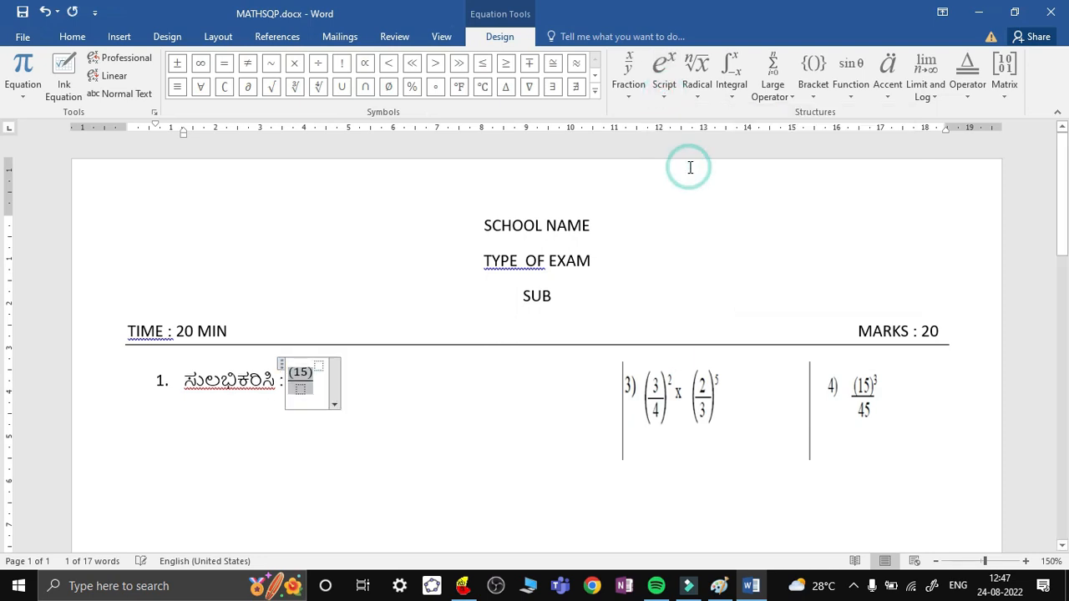
left_click(319, 368)
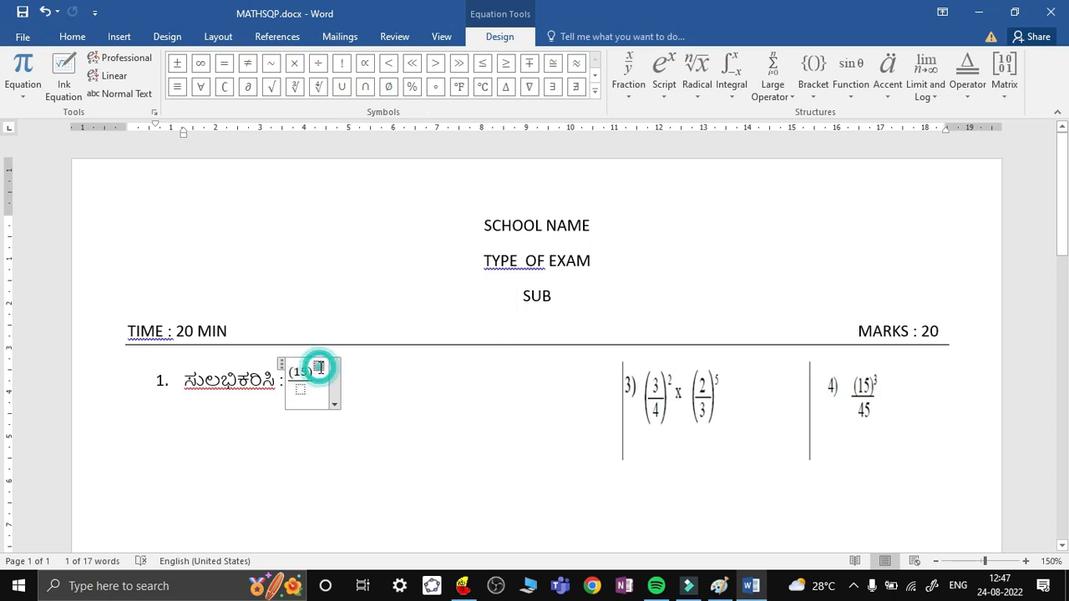
type("3")
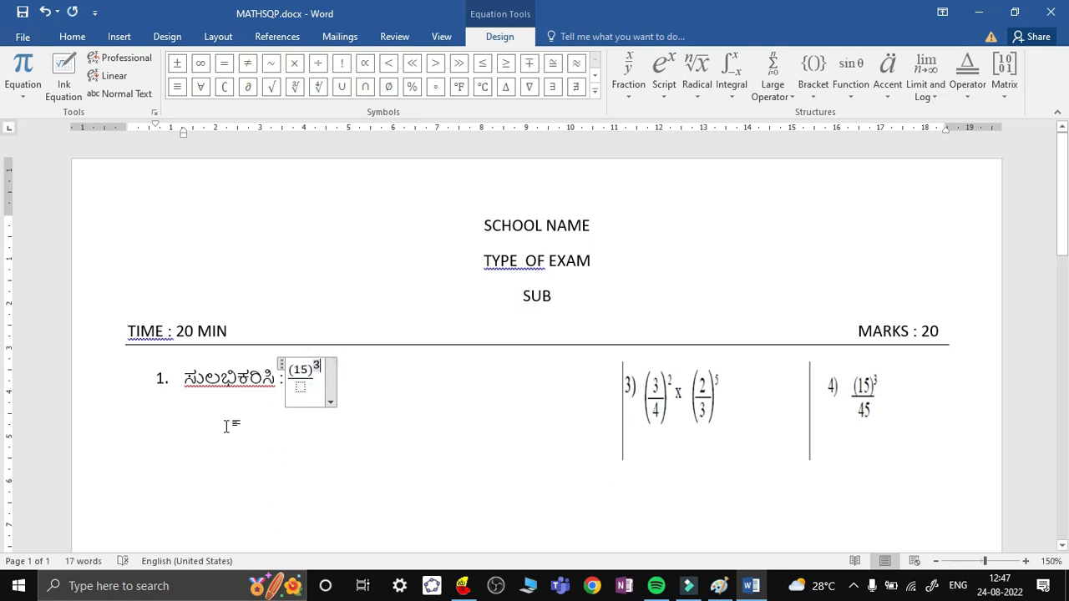
Step: Enter 45 as the denominator of item 1's fraction and leave the equation
left_click(300, 386)
type("45")
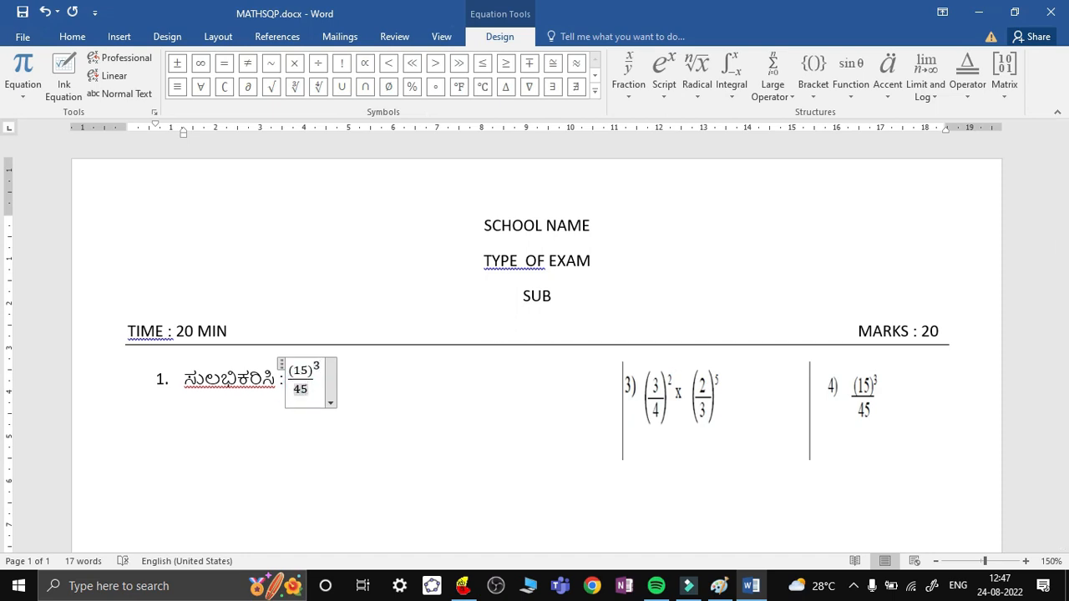
left_click(369, 392)
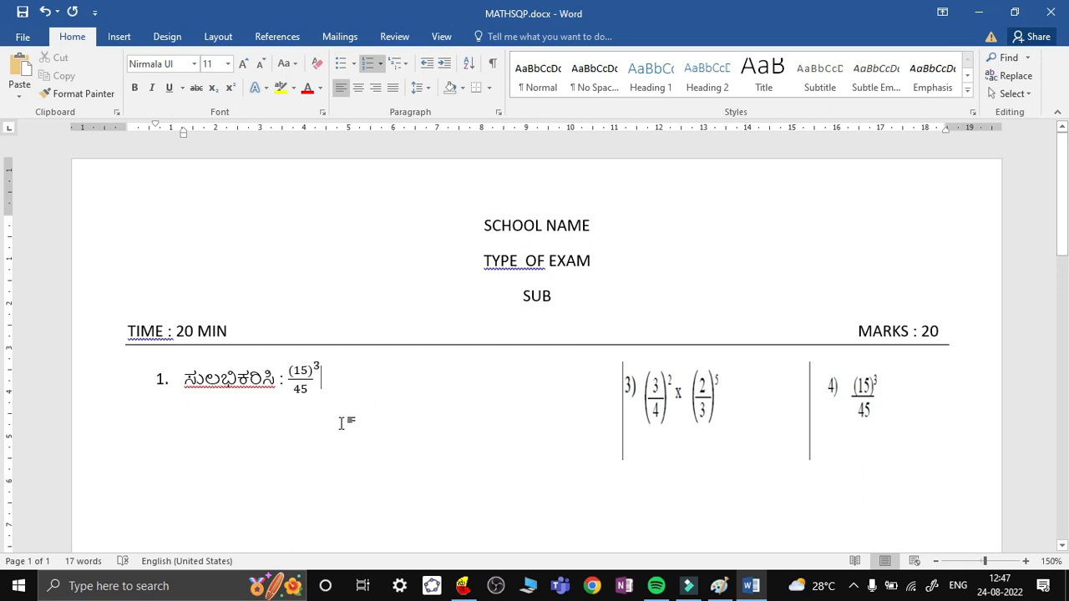
Step: Start item 2 with an opening parenthesis followed by an equation containing an empty stacked fraction
key("Return")
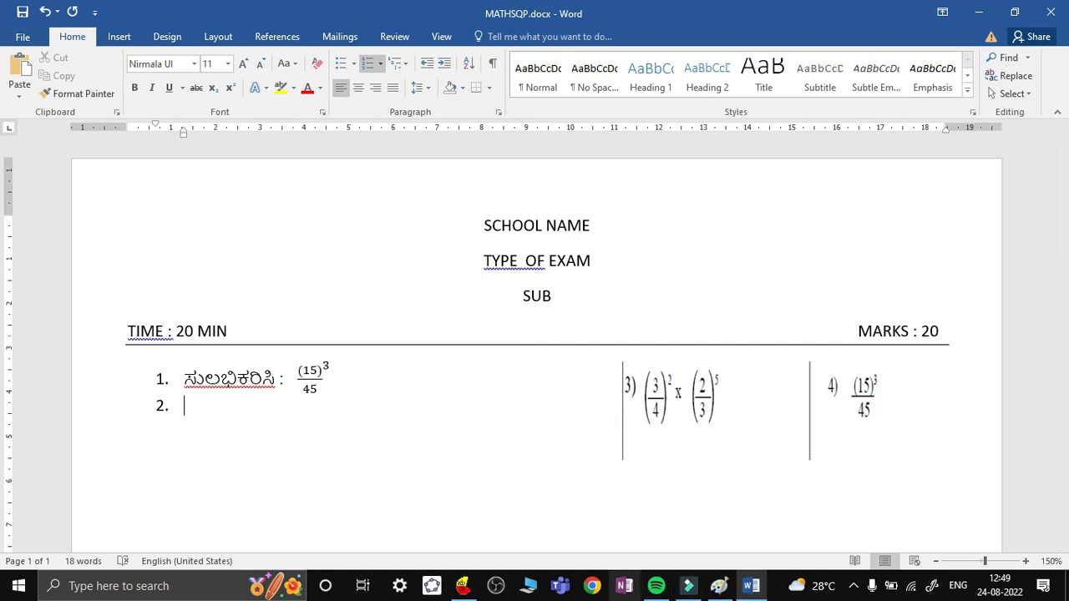
type("(")
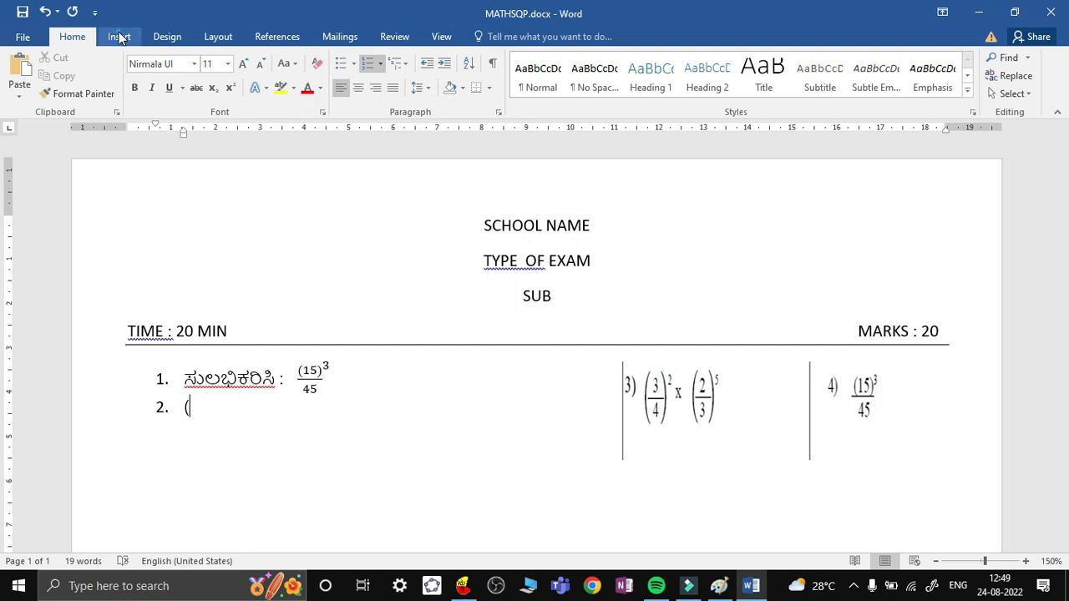
left_click(119, 39)
left_click(975, 58)
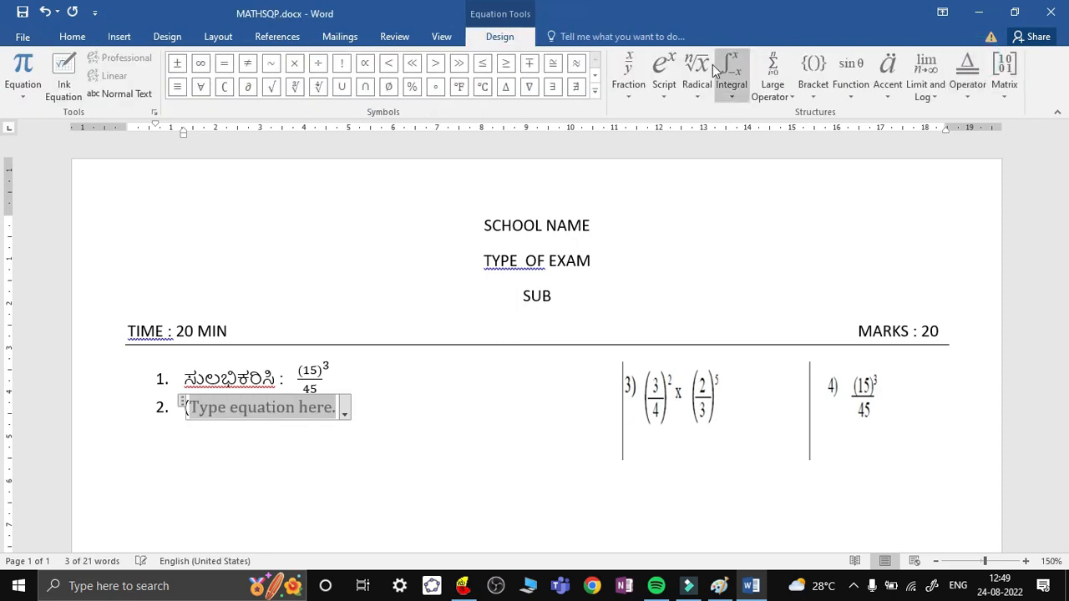
left_click(644, 84)
left_click(641, 151)
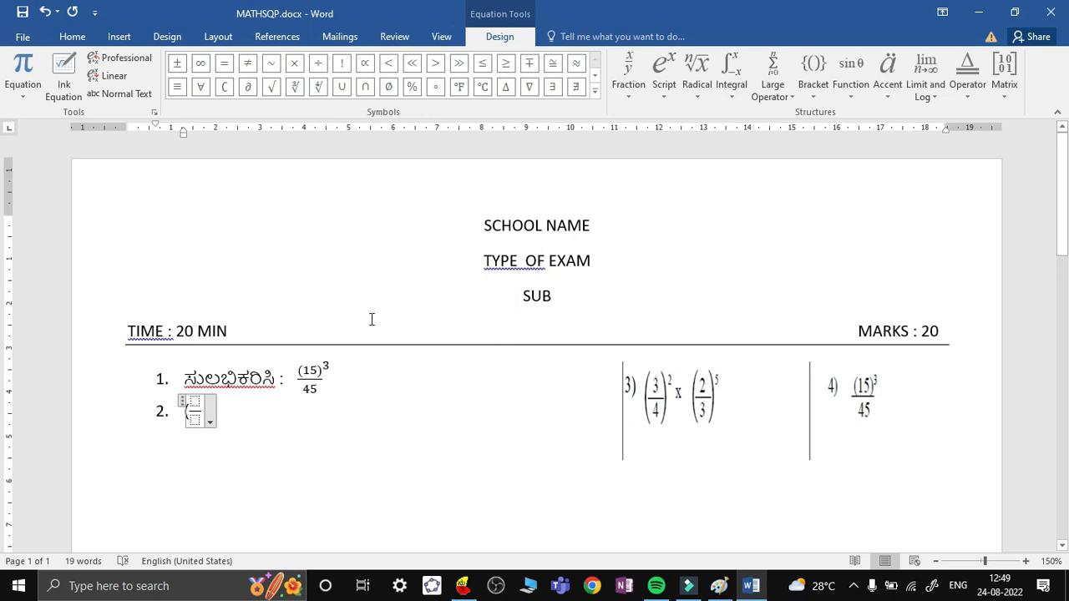
Step: Close item 2's parenthesis, fill the fraction with 3 over 4 and leave the equation
type(")")
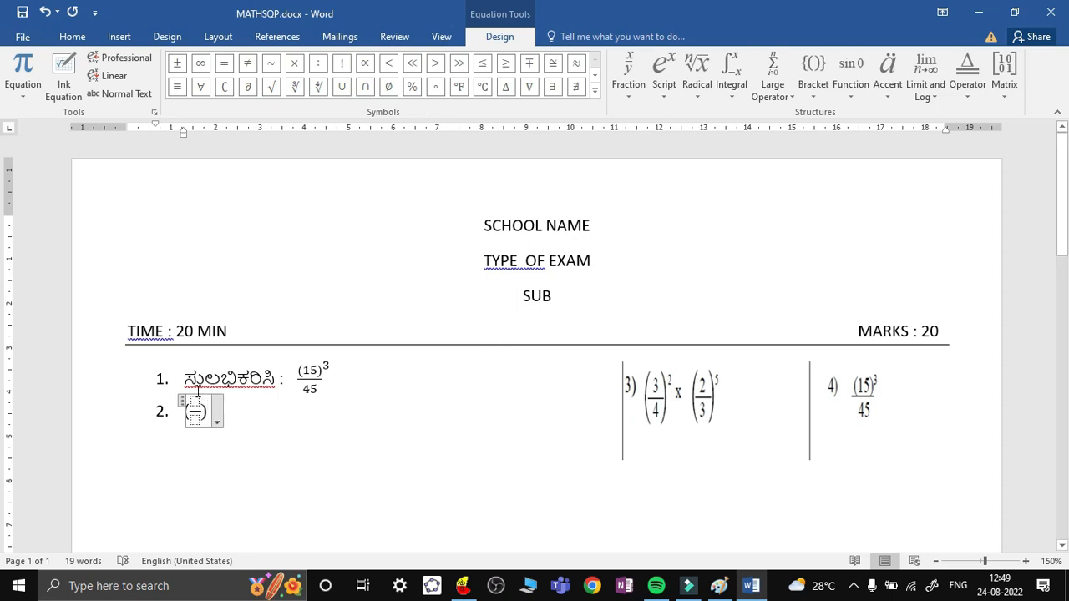
type("^3")
left_click(195, 418)
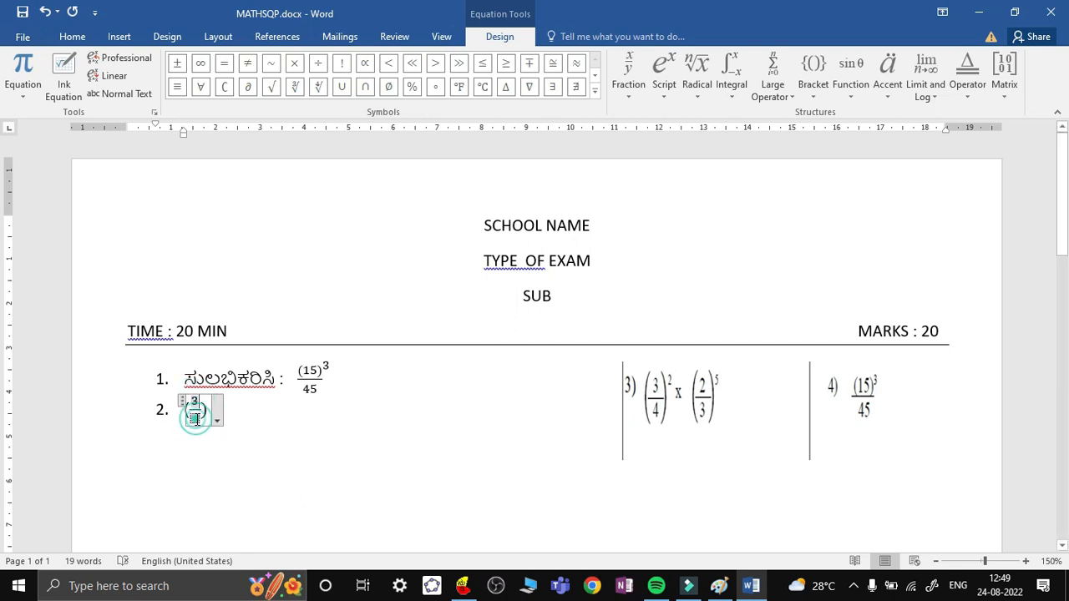
type("4")
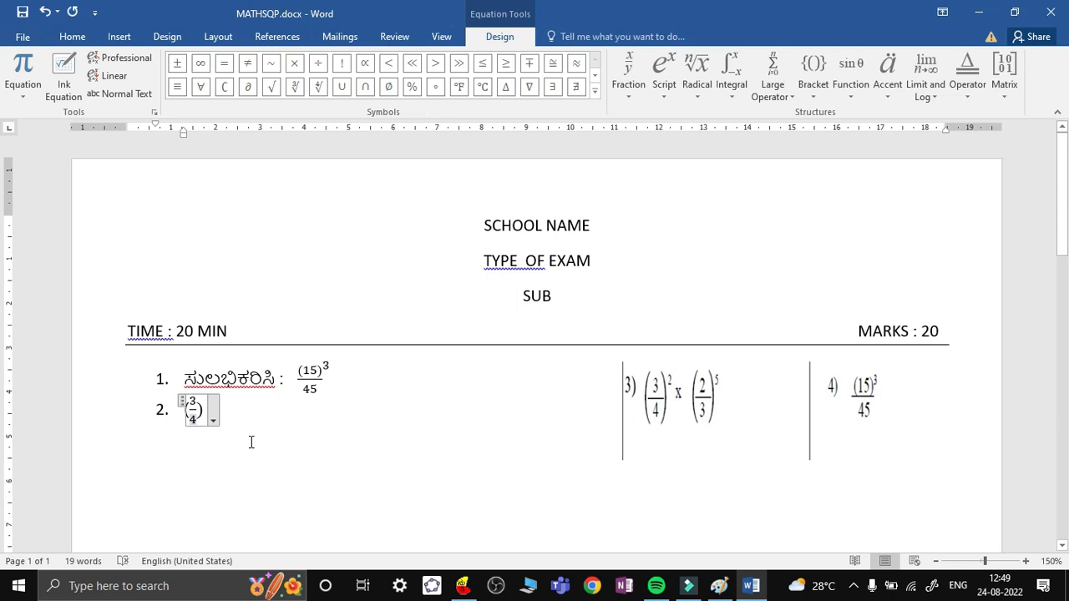
left_click(251, 442)
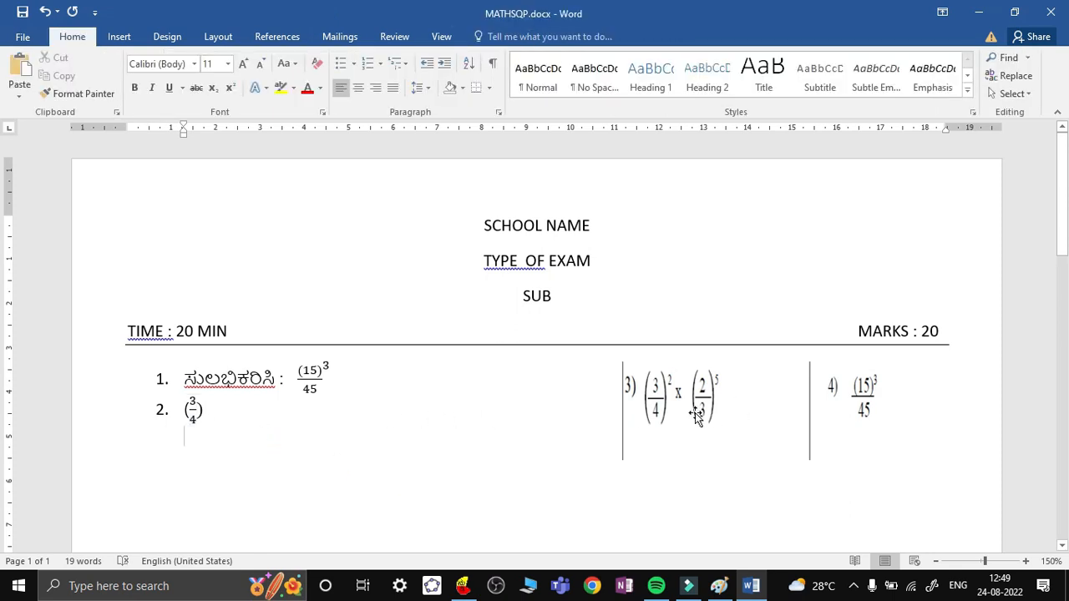
Step: Delete the whole parenthesised fraction from item 2, keeping the list number
left_click(209, 406)
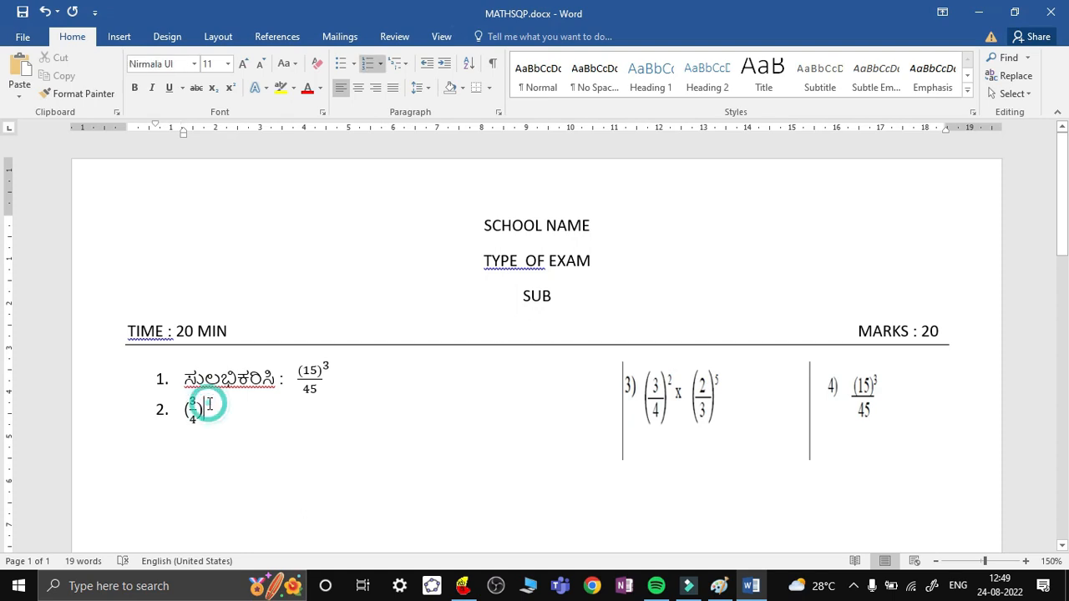
key("BackSpace")
key("BackSpace")
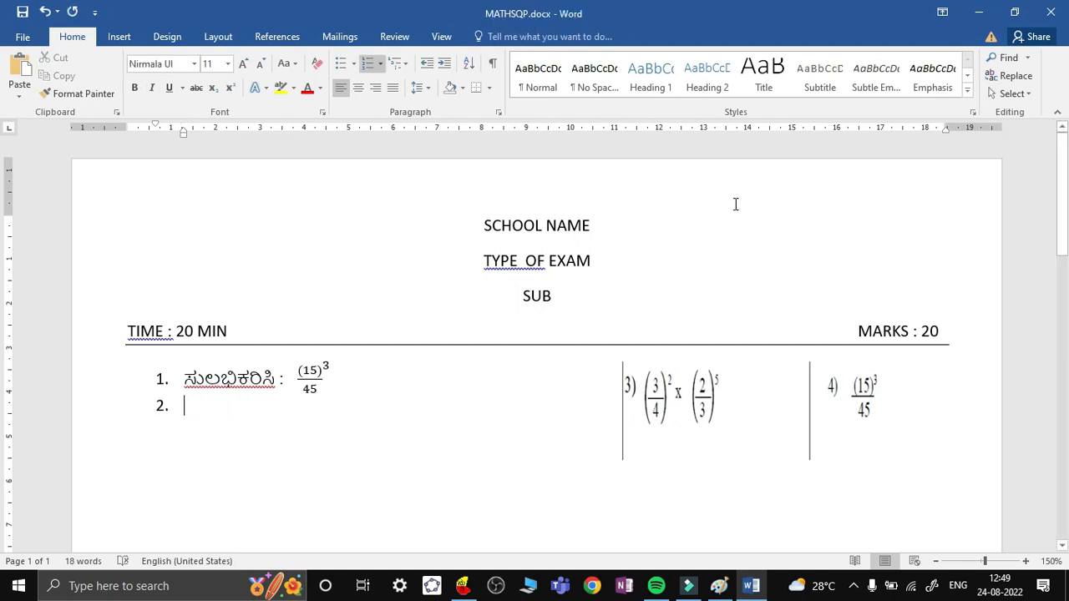
Step: Insert a new equation in item 2 using a parentheses bracket structure with an empty stacked fraction inside
left_click(126, 39)
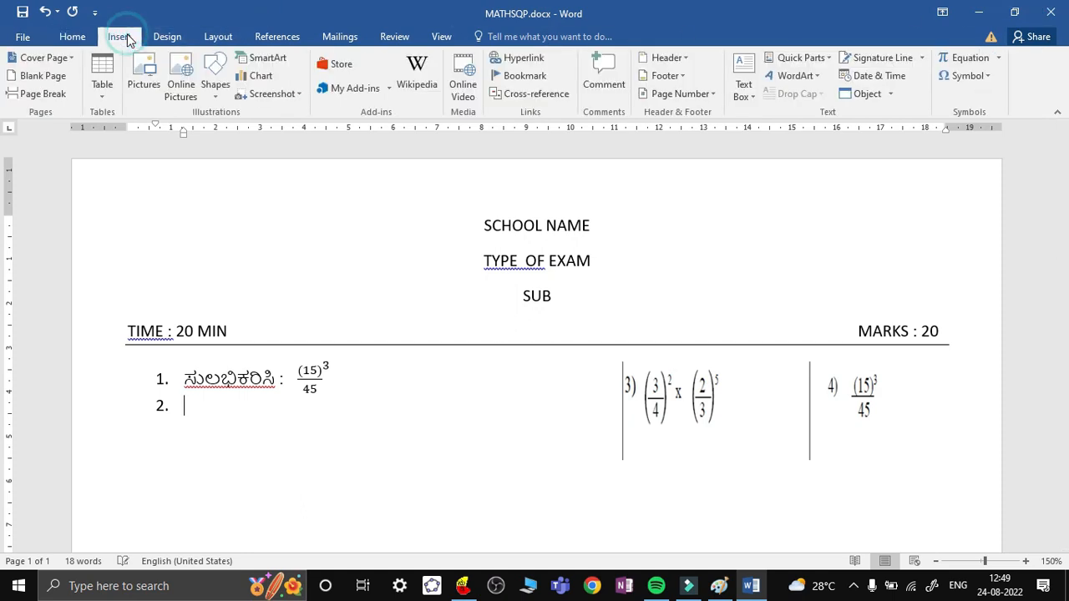
left_click(977, 57)
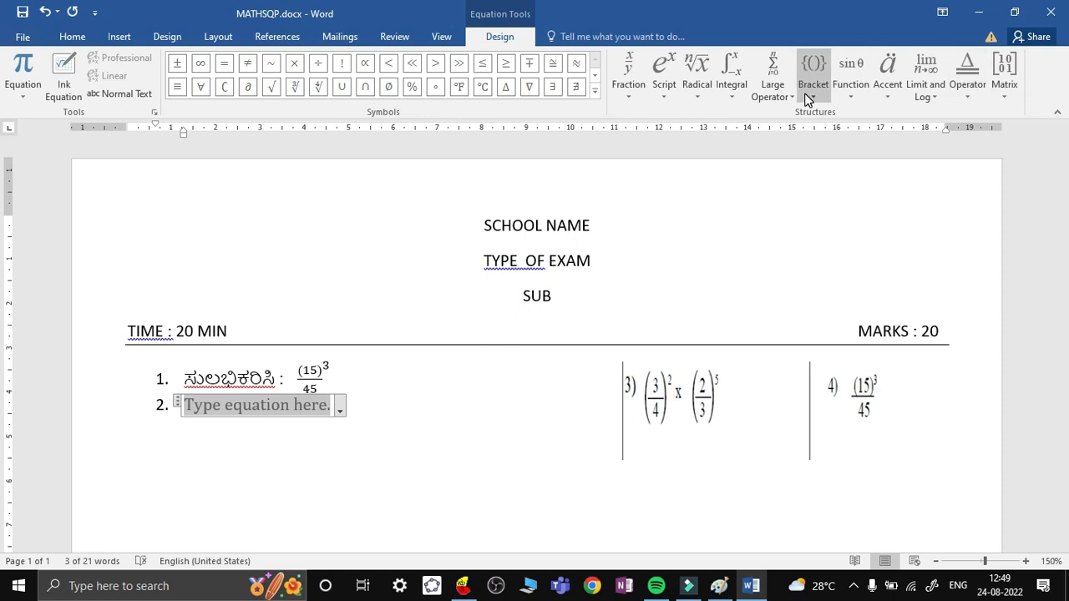
left_click(809, 97)
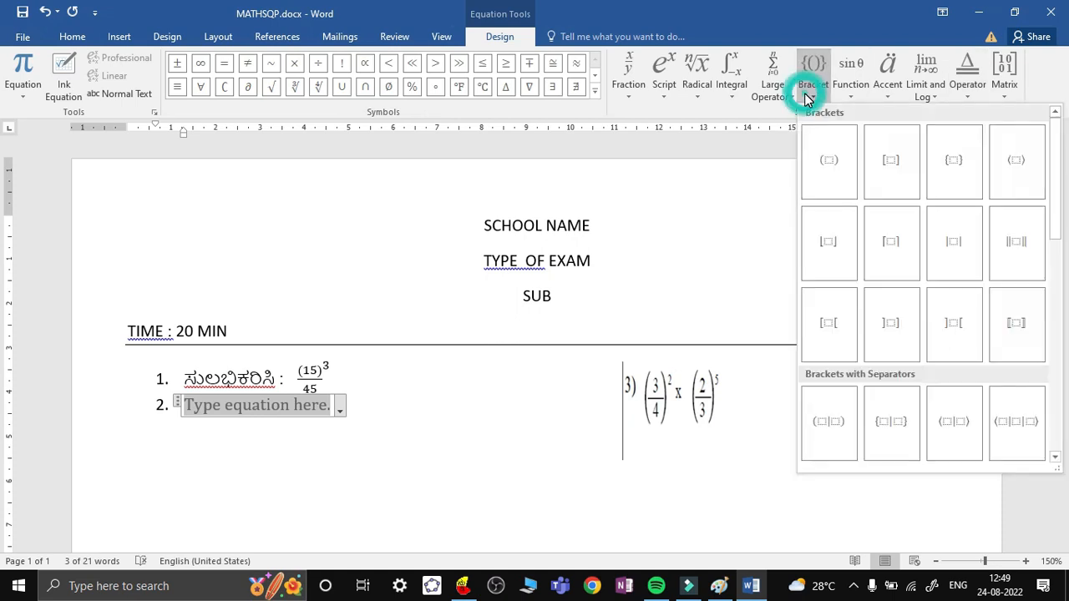
left_click(832, 167)
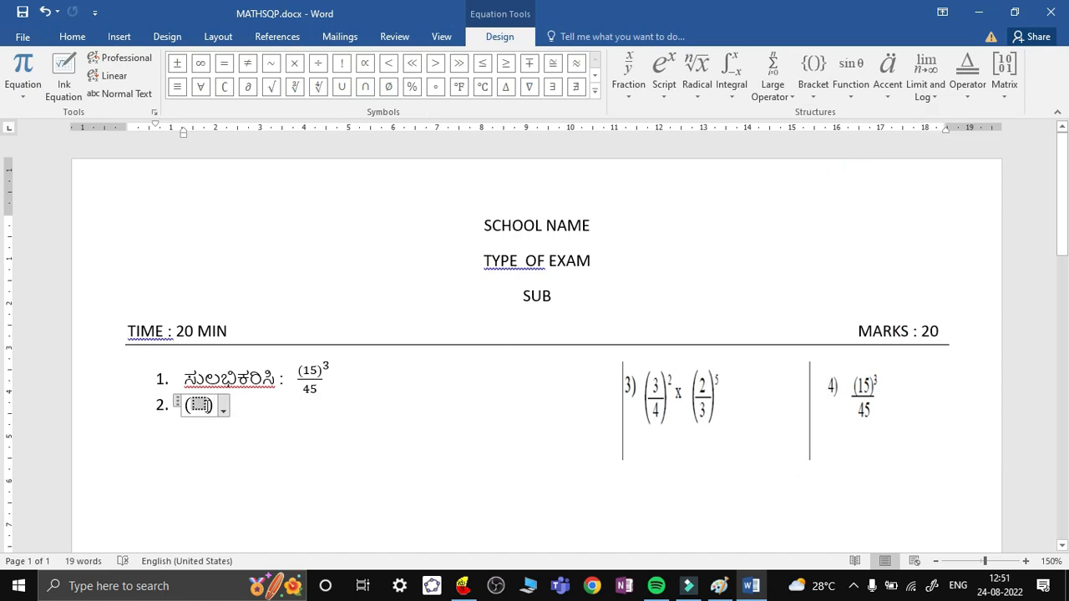
left_click(202, 405)
left_click(633, 98)
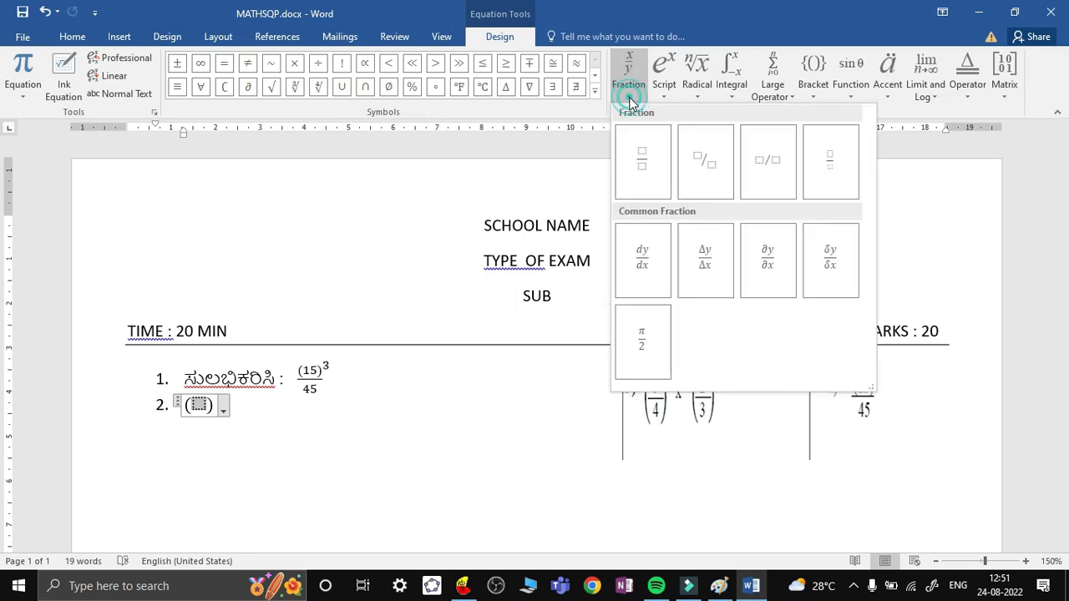
left_click(632, 157)
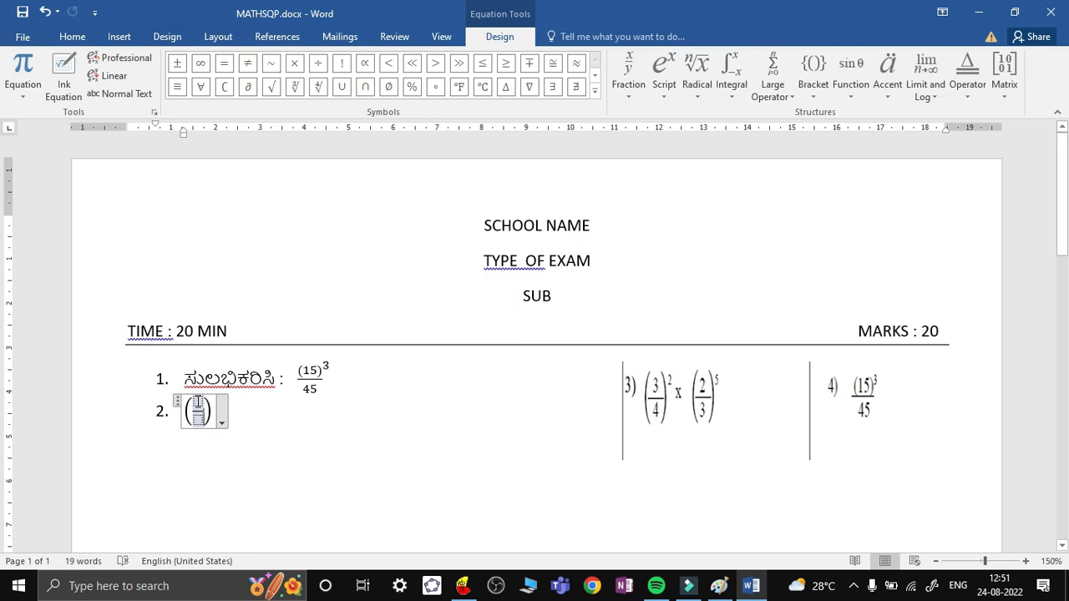
Step: Enter 3 as the numerator and 4 as the denominator of item 2's bracketed fraction
left_click(198, 404)
type("3")
left_click(198, 419)
type("4")
Step: Apply a superscript structure to item 2's bracketed fraction and enter 2 as the exponent
left_click_drag(185, 400, 219, 415)
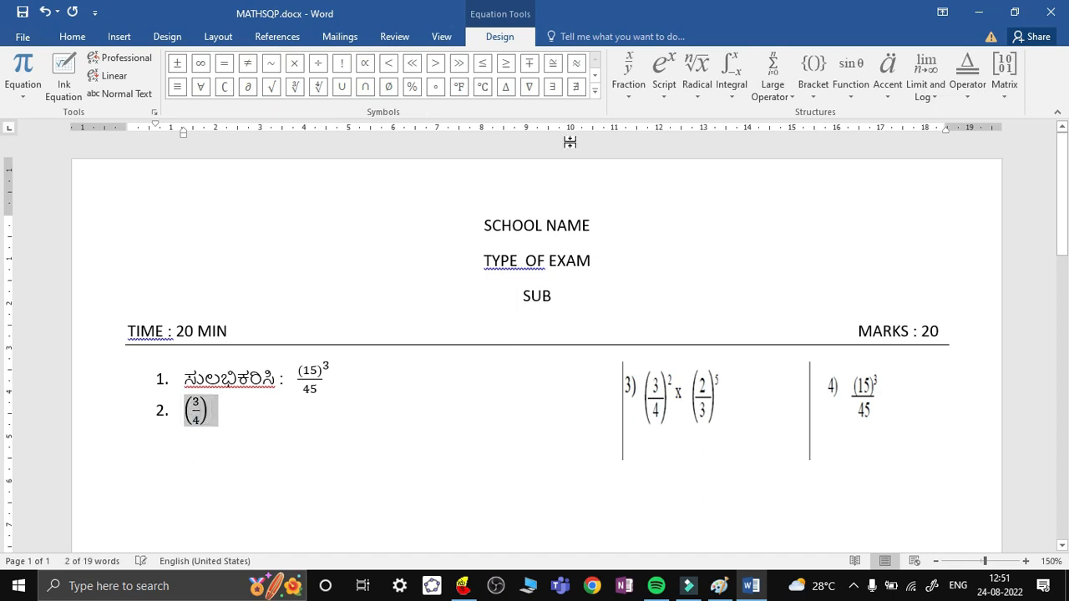
left_click(664, 73)
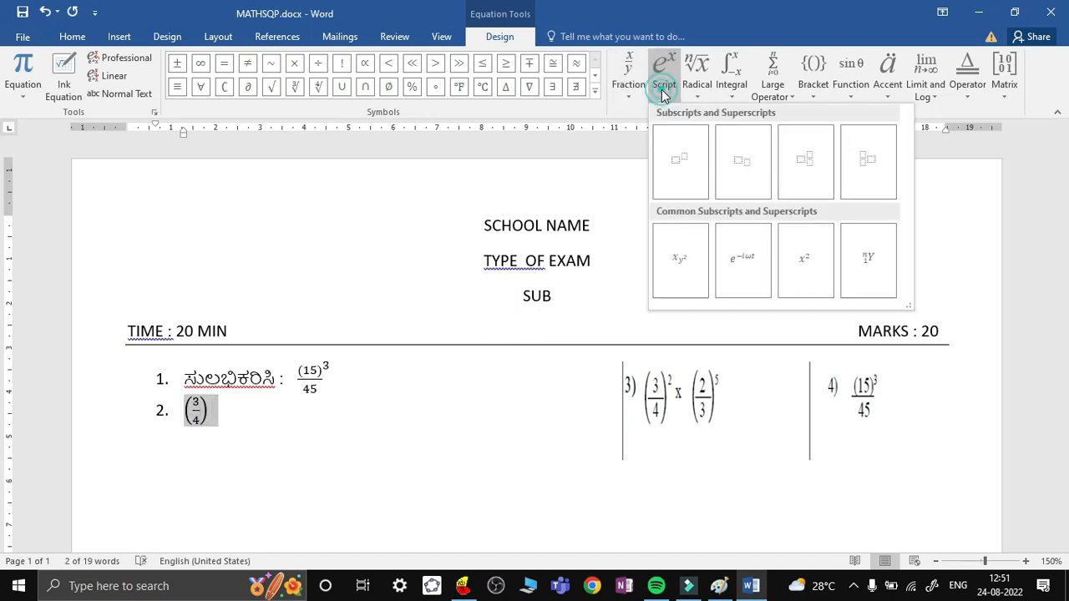
left_click(670, 148)
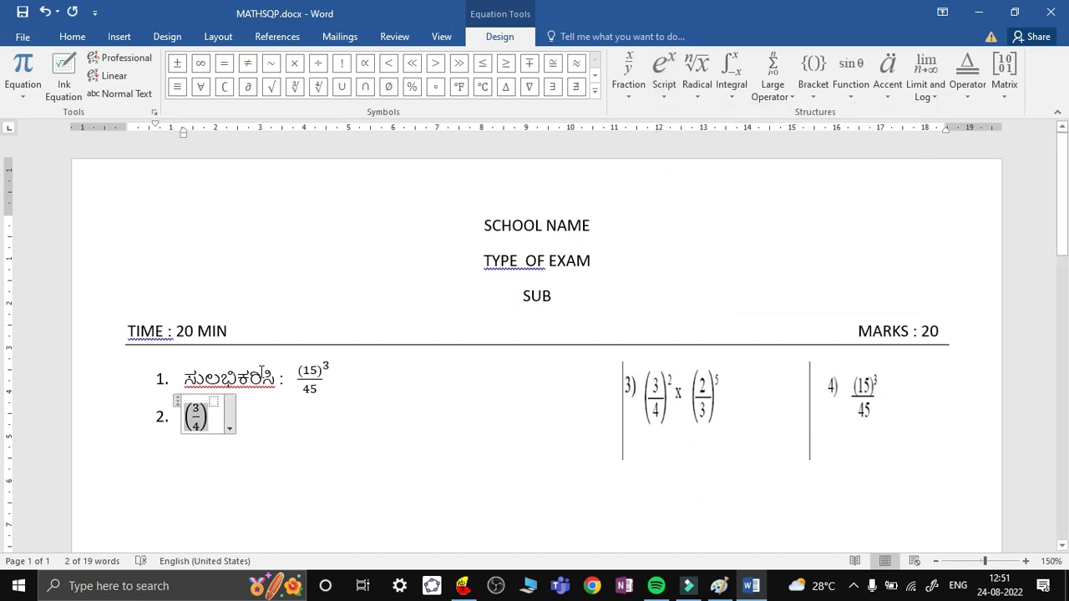
left_click(215, 402)
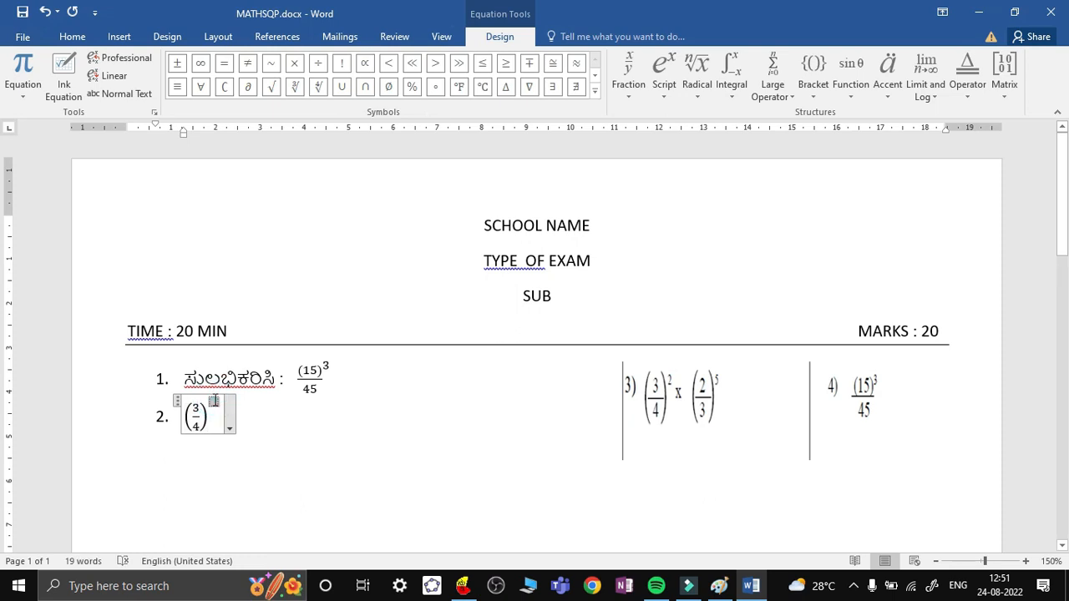
type("2")
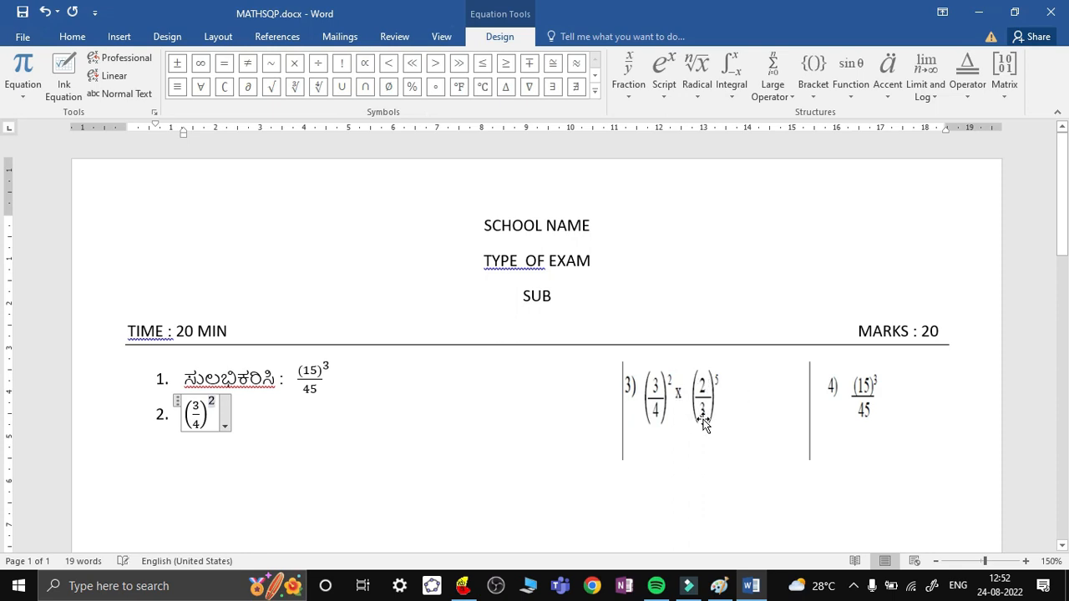
Step: Add a multiplication sign after the squared bracket in item 2, at normal level outside the exponent
left_click(300, 69)
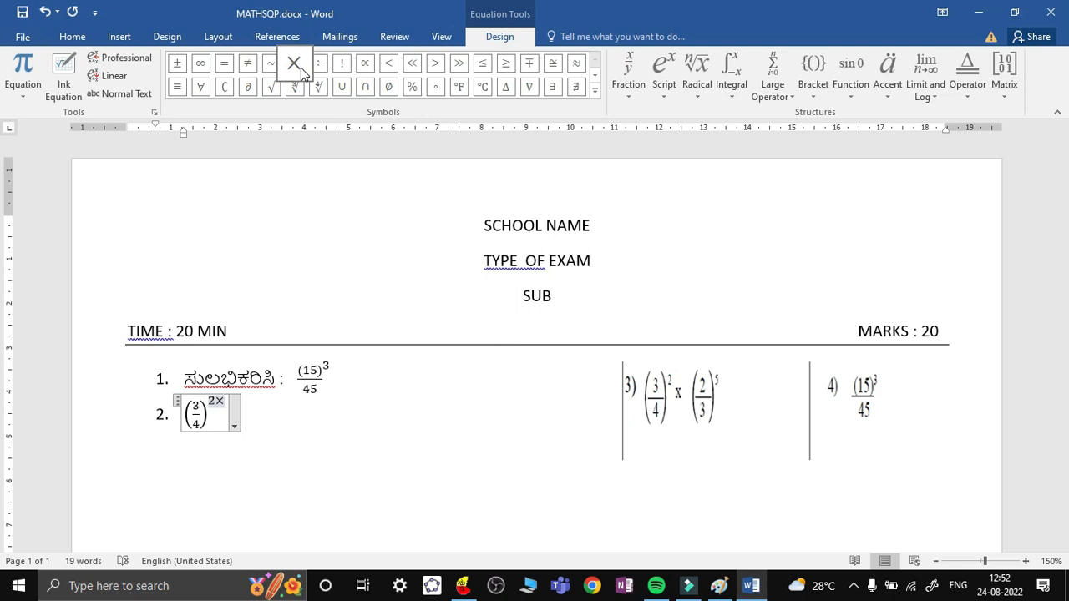
key("BackSpace")
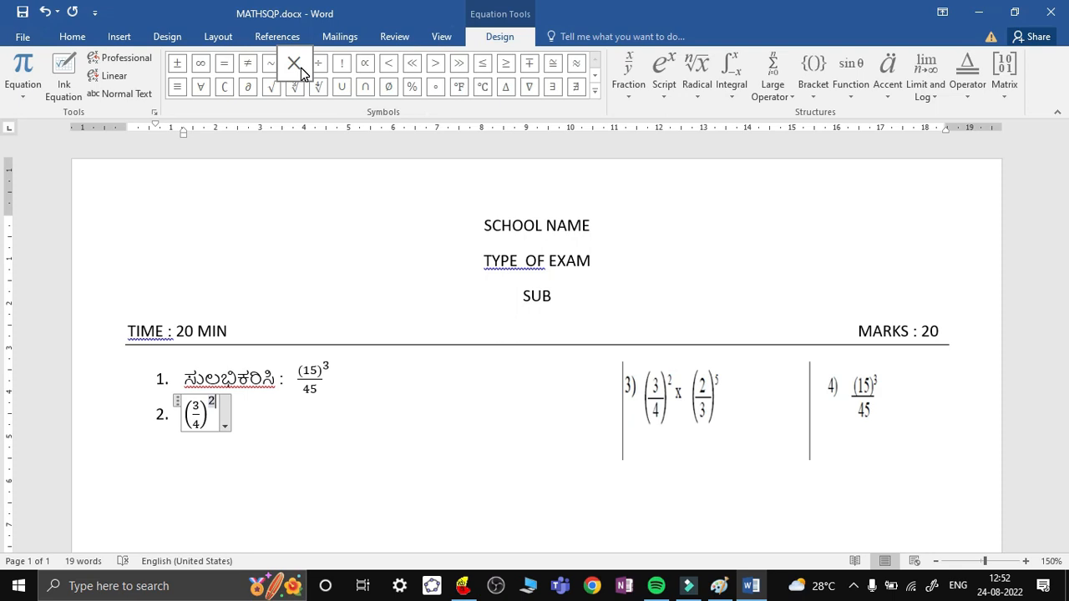
key("Right")
left_click(294, 67)
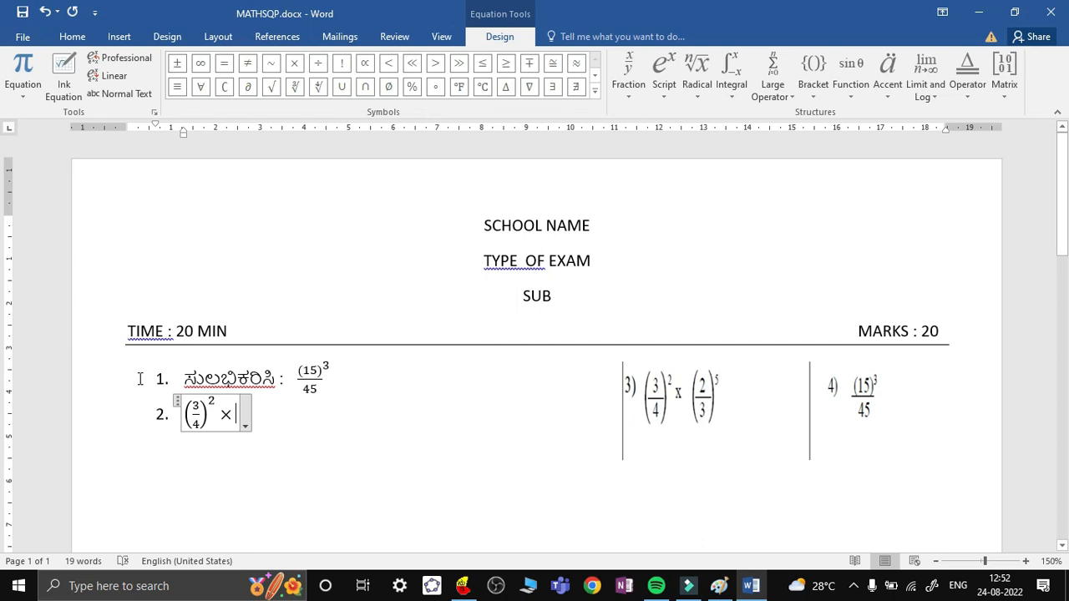
Step: Copy the squared 3/4 bracket in item 2 and paste it after the multiplication sign
left_click_drag(185, 404, 210, 426)
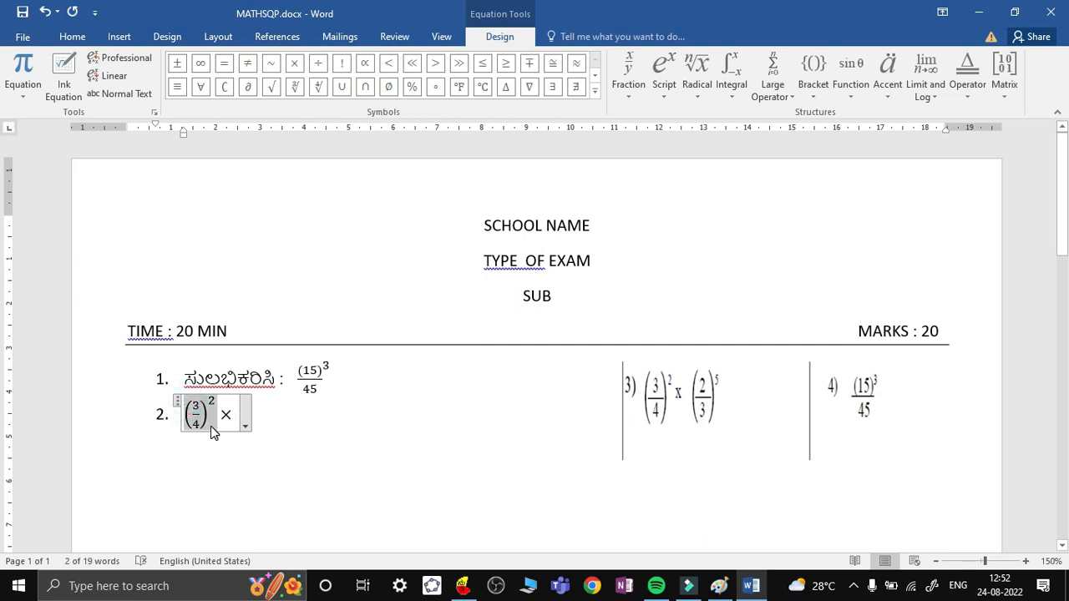
left_click(234, 414)
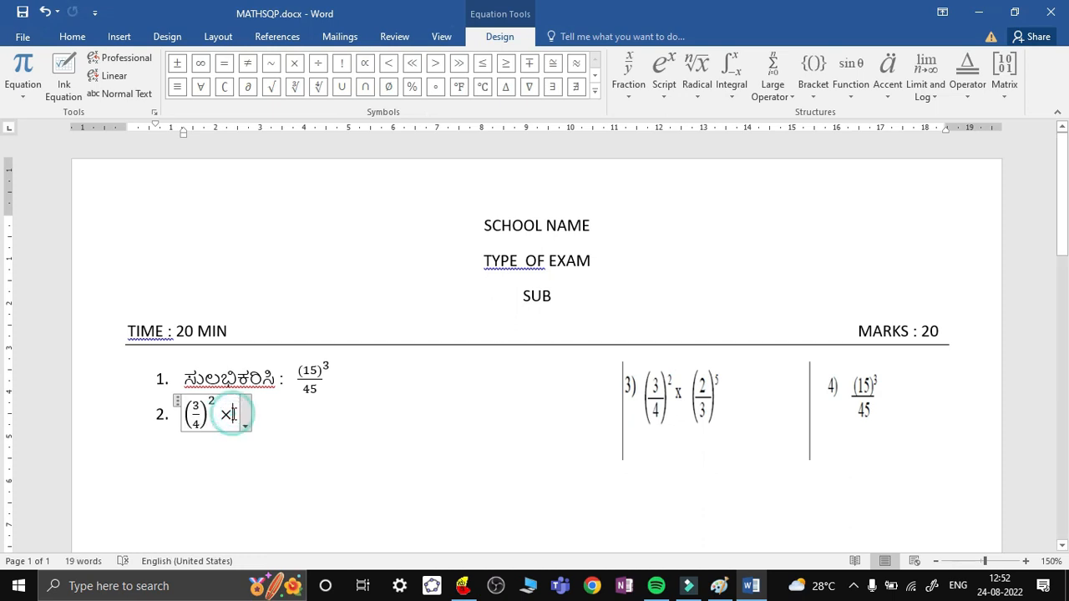
type("(3/4)^2")
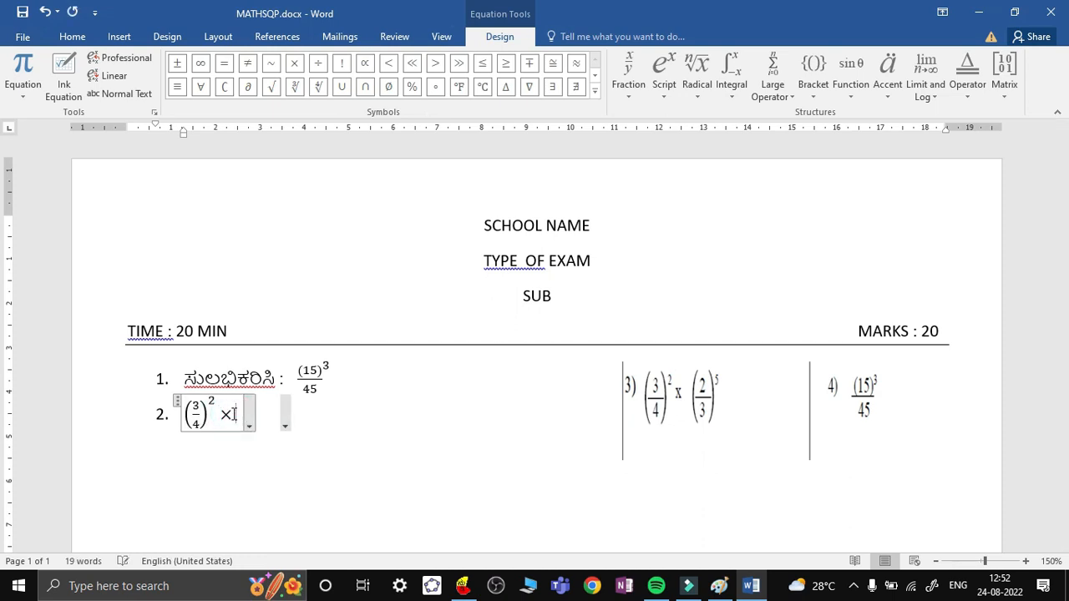
Step: Change the second bracketed fraction in item 2 to 2 over 3
left_click(254, 409)
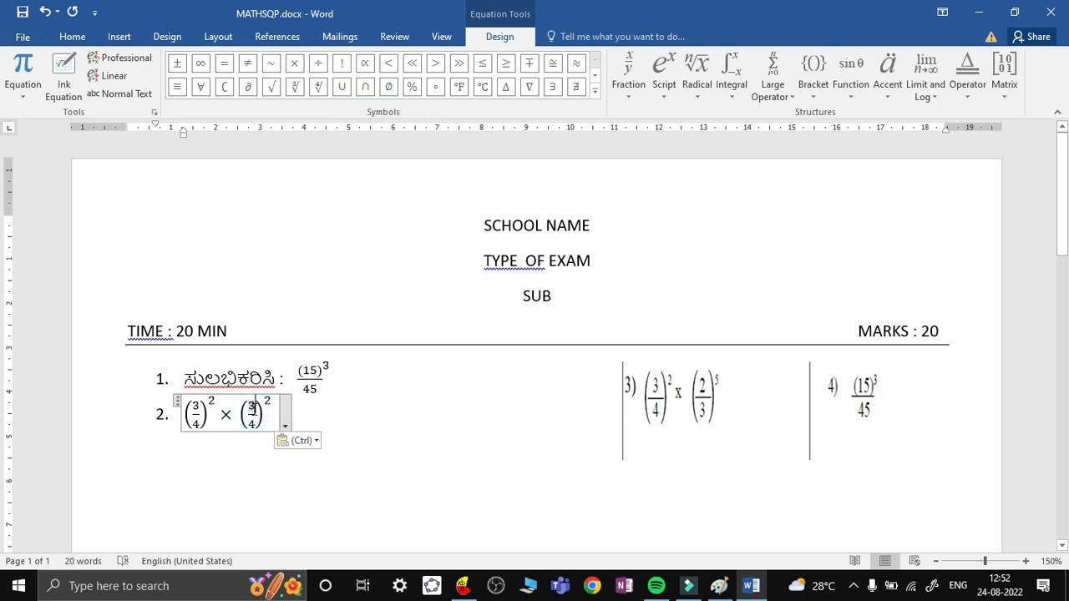
type("2")
key("BackSpace")
key("BackSpace")
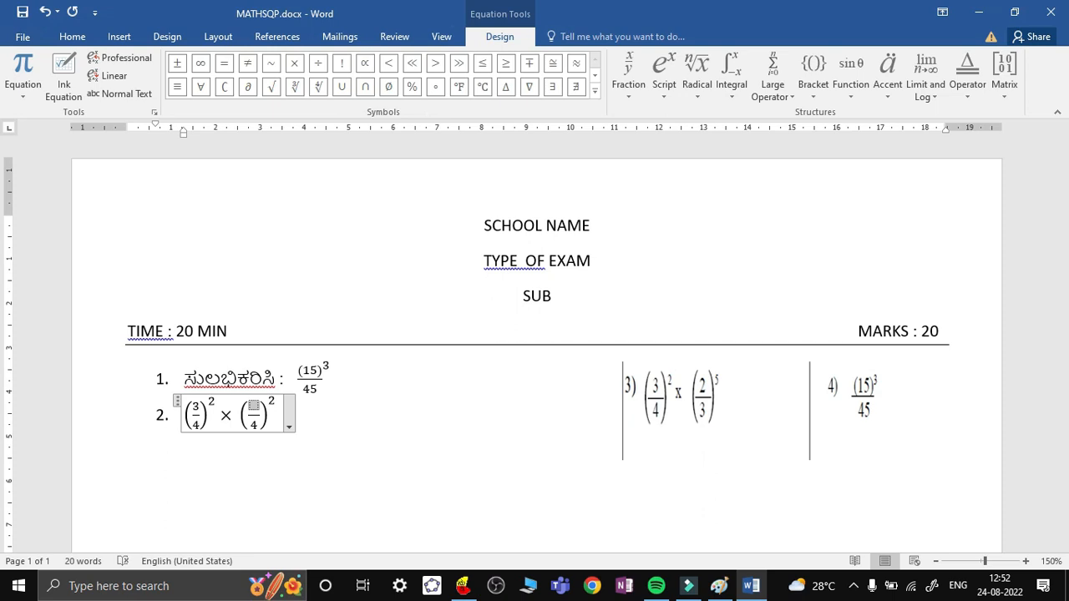
type("2")
left_click(256, 427)
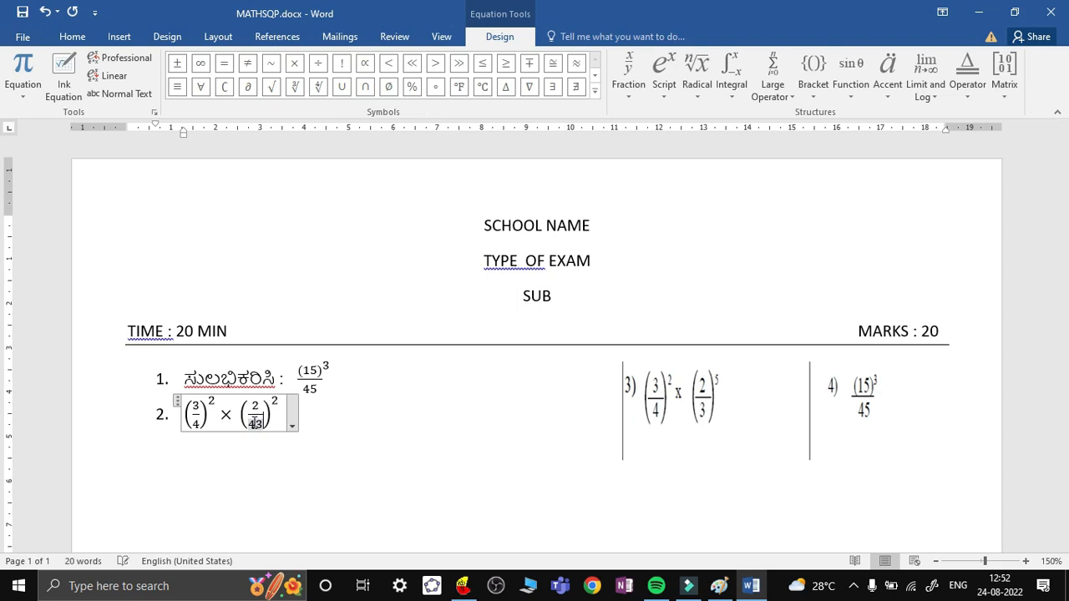
key("BackSpace")
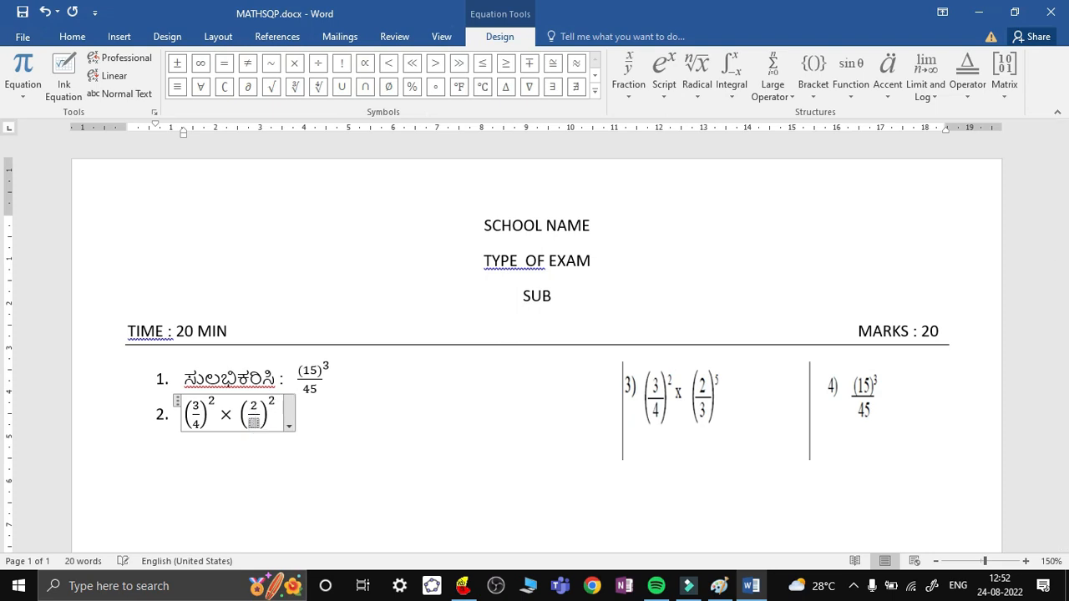
type("3")
Step: Set the exponent of item 2's second bracket to 5 and leave the equation
double_click(267, 402)
key("BackSpace")
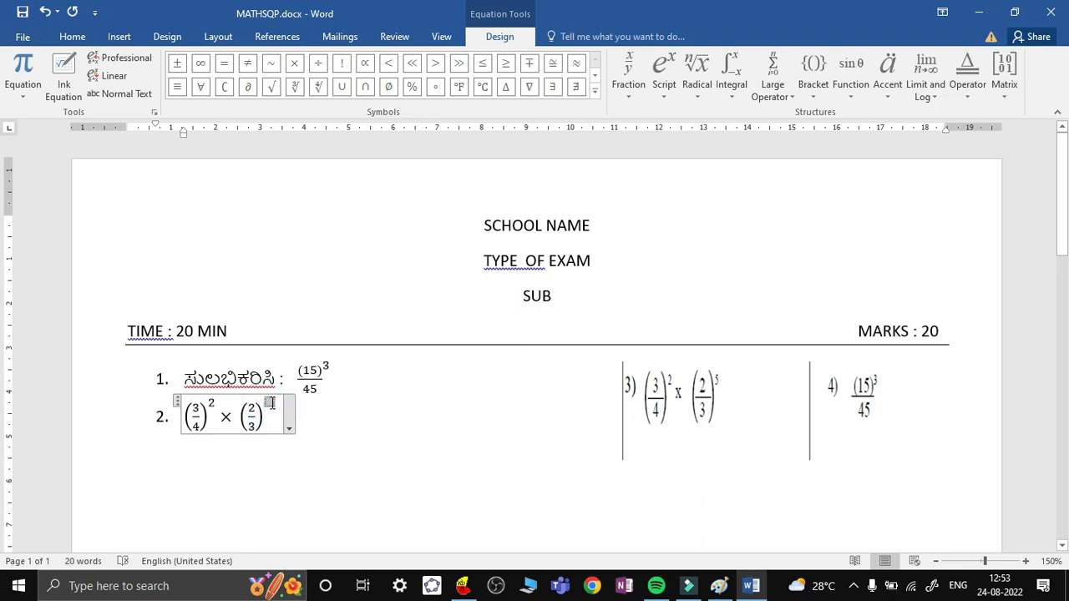
type("5")
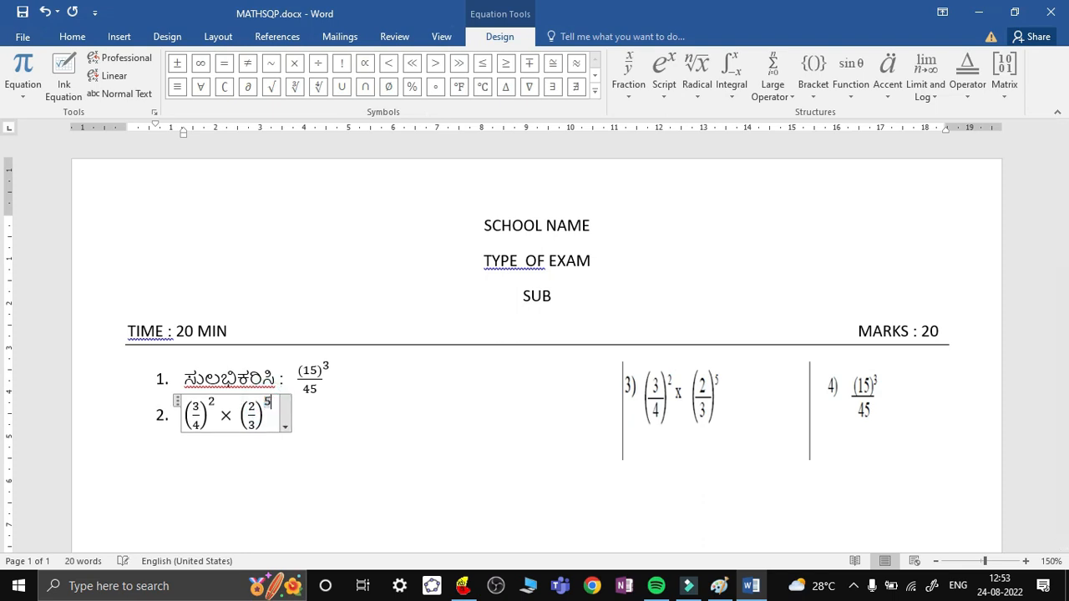
left_click(307, 419)
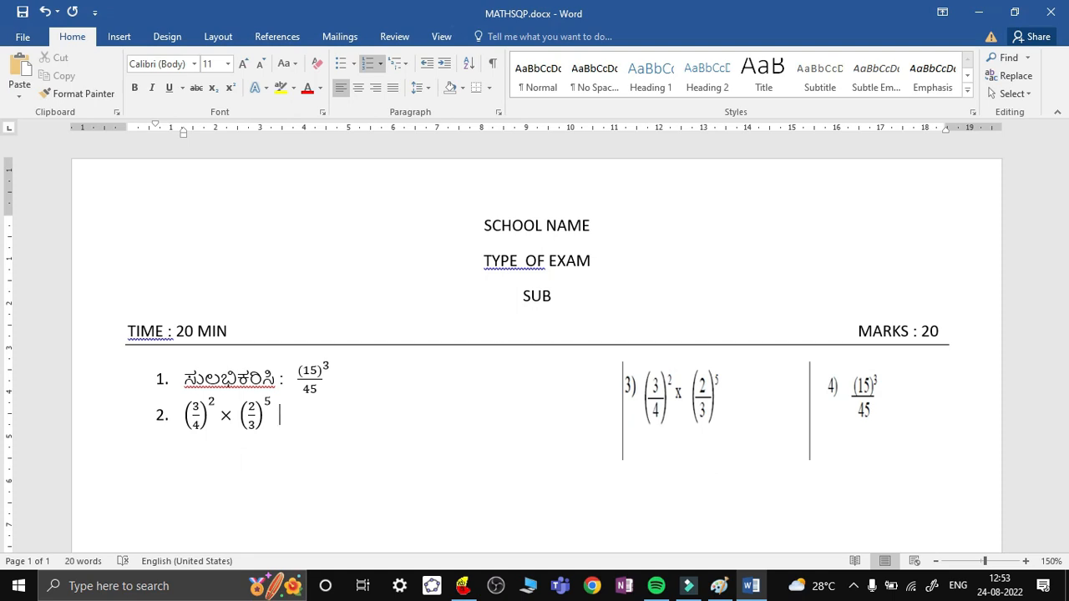
Step: Write "ನ್ನು ಸುಲಭರೂಪಕ್ಕೆತನ್ನಿ." after item 2's expression in the Nirmala UI font
left_click(194, 64)
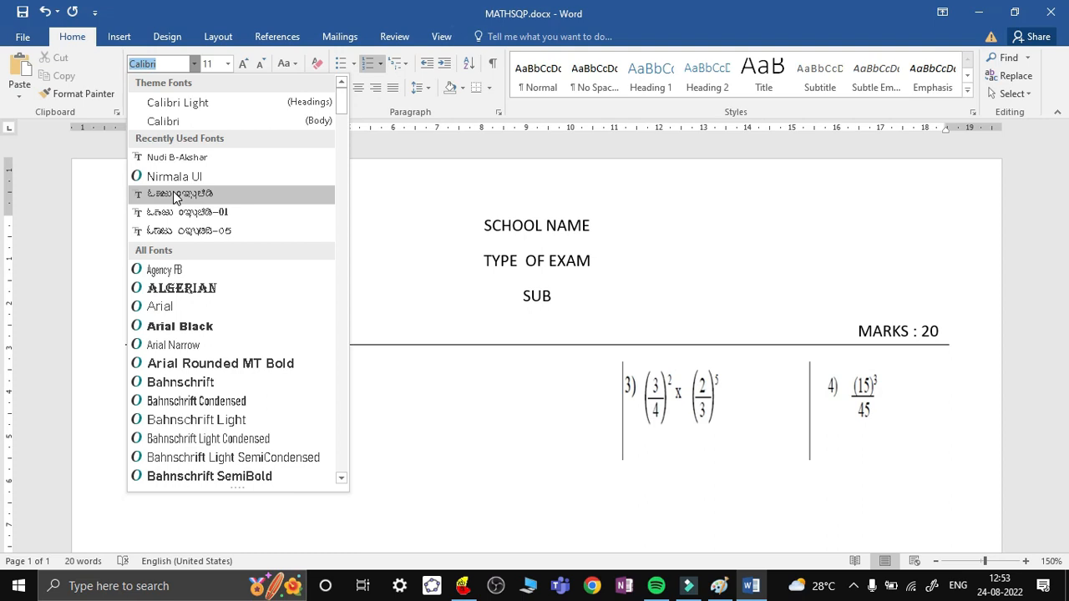
left_click(174, 176)
type("ಪಕ್ಕೆ")
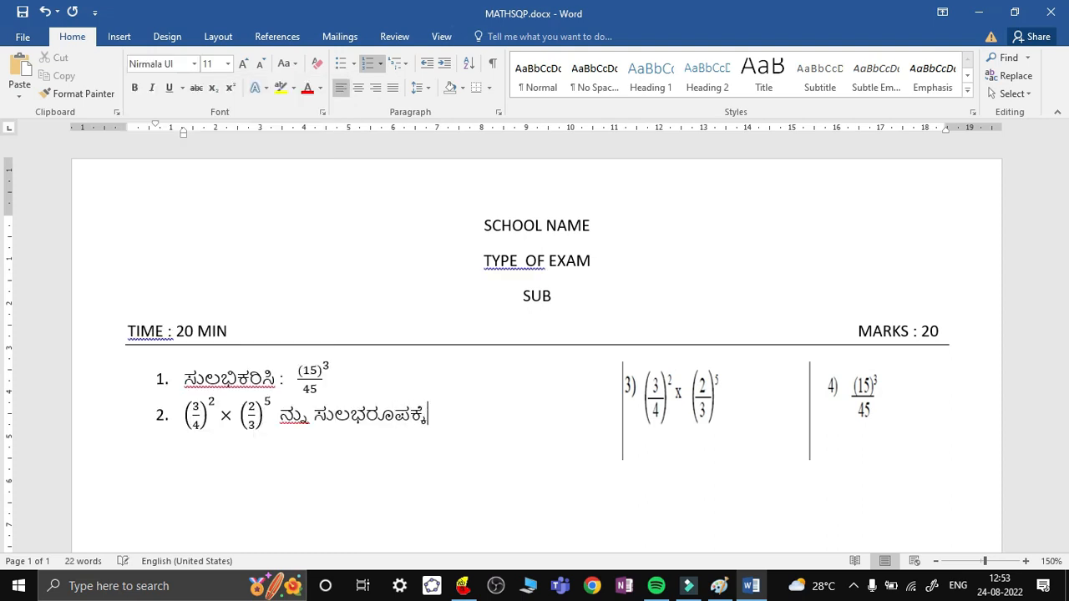
type("ತನ್ನಿ.")
Step: Add numbered item 3 and insert an equation with an empty stacked fraction in it
key("Return")
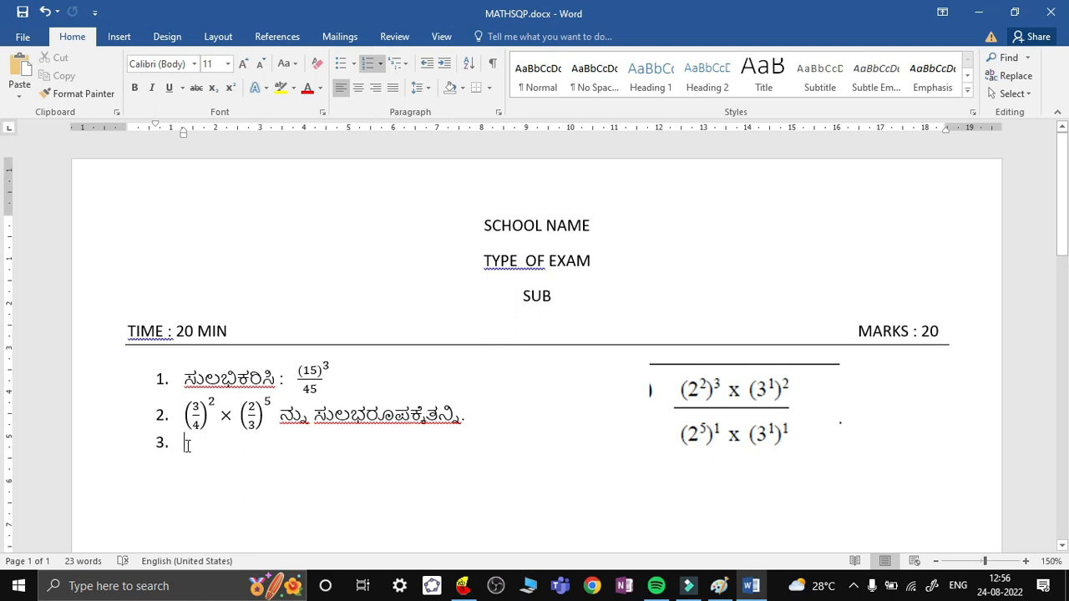
key("alt+equal")
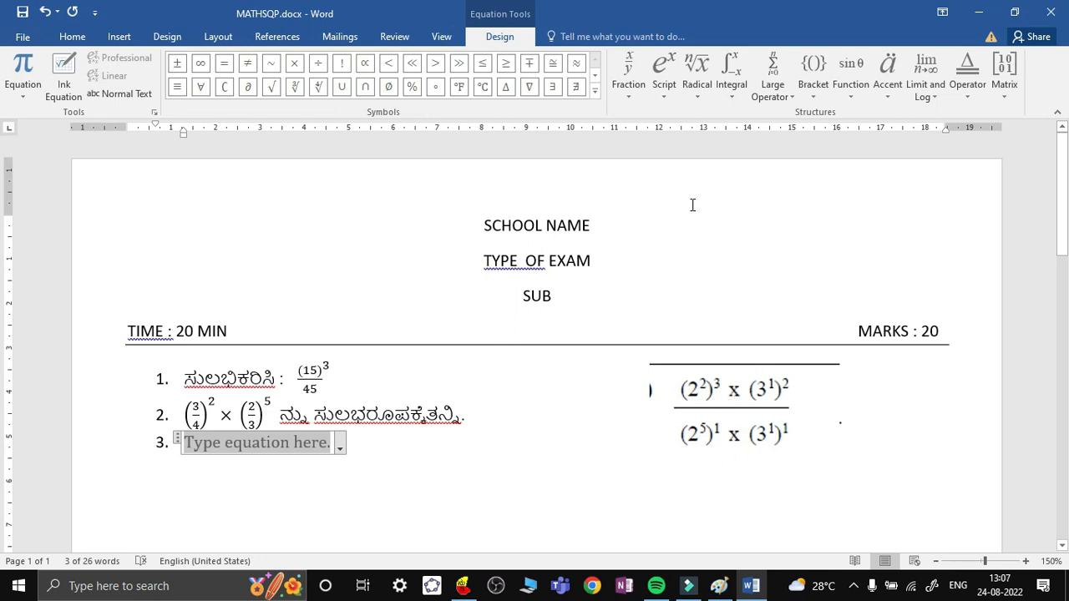
left_click(628, 96)
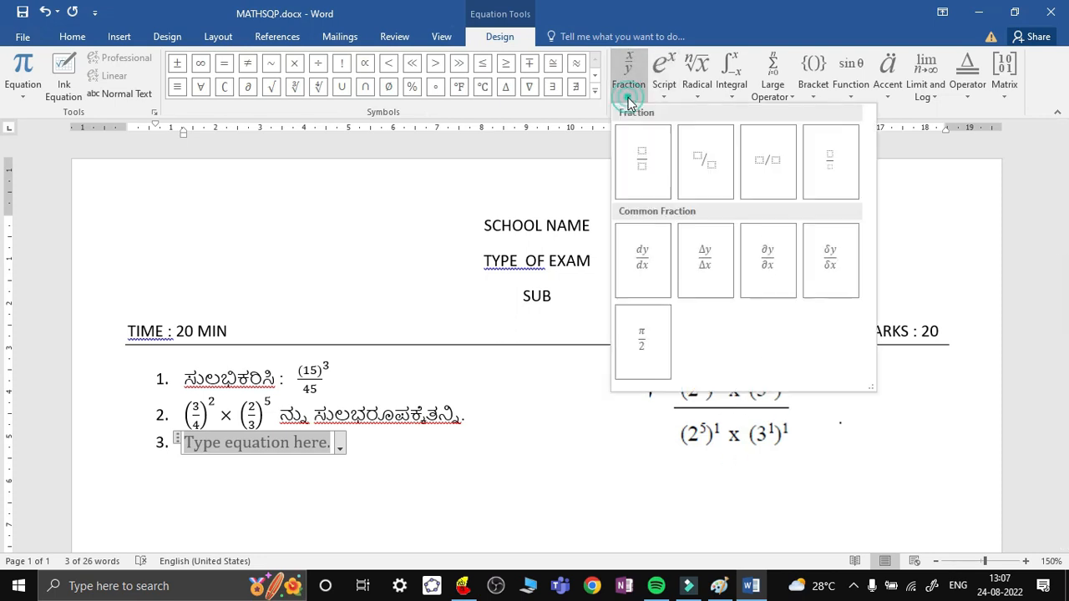
left_click(630, 150)
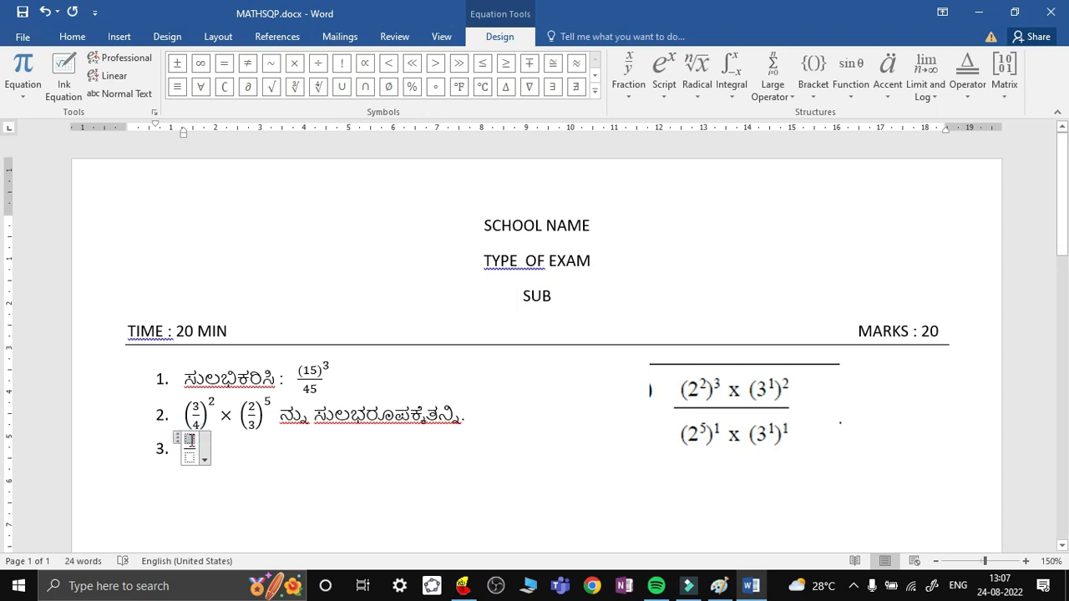
Step: Enter a bracketed 2 with exponent 2 inside the bracket in the numerator of item 3's fraction
type("(2")
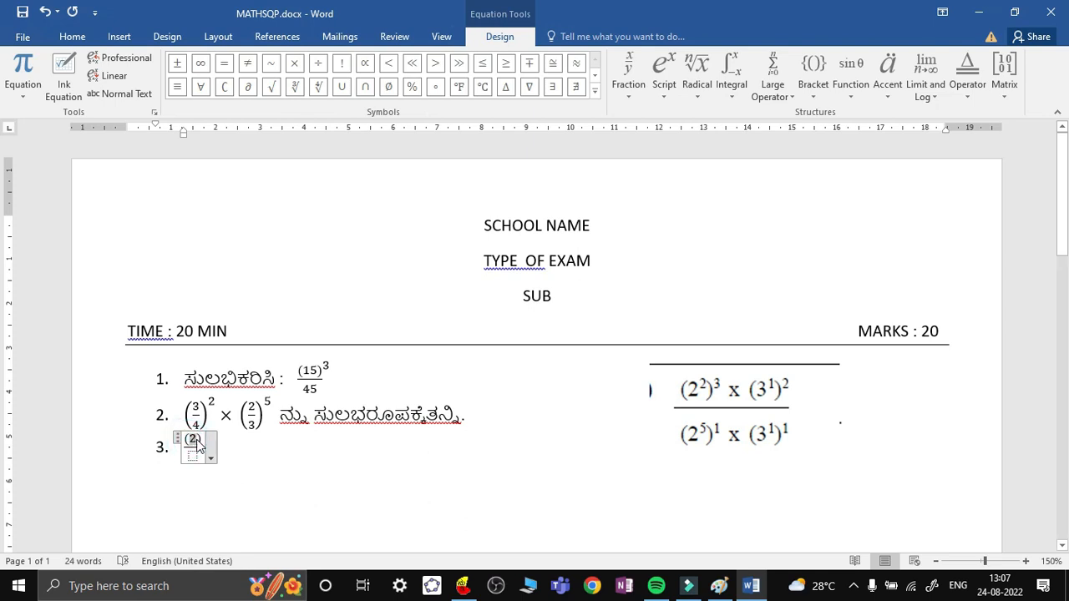
left_click(670, 97)
left_click(675, 152)
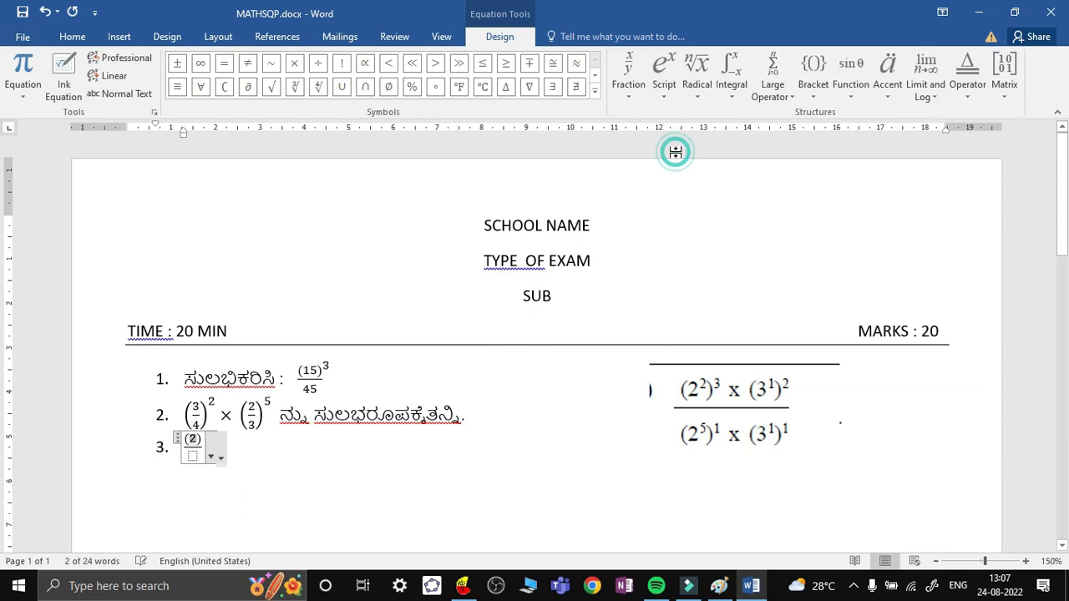
left_click(200, 438)
type("2")
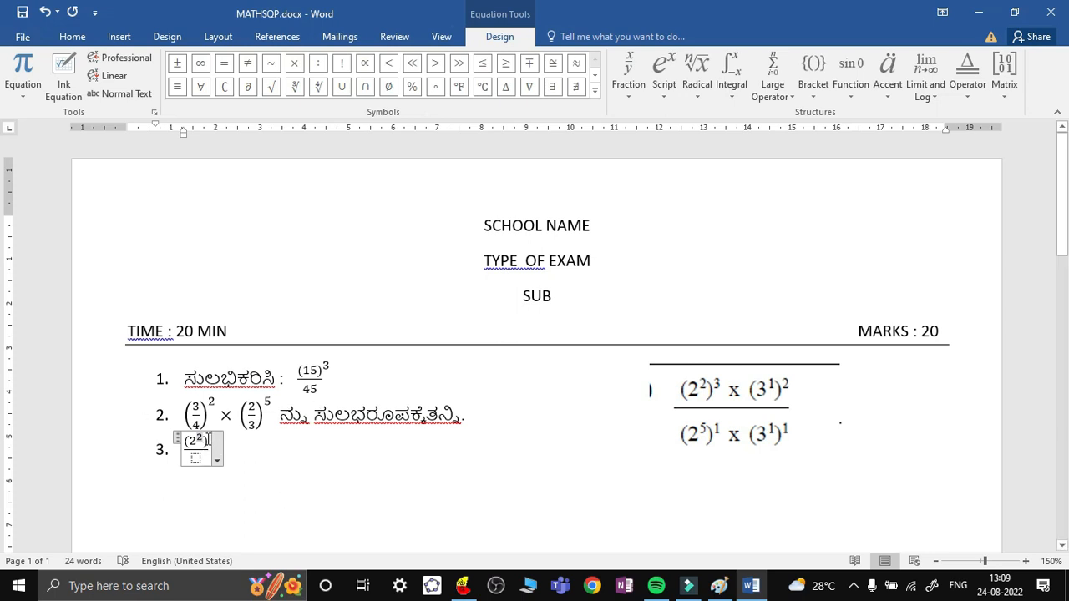
Step: Raise the whole bracket (2²) in item 3's numerator to the power 3 using a superscript structure
left_click(209, 441)
left_click(198, 436)
left_click(243, 463)
left_click(189, 441)
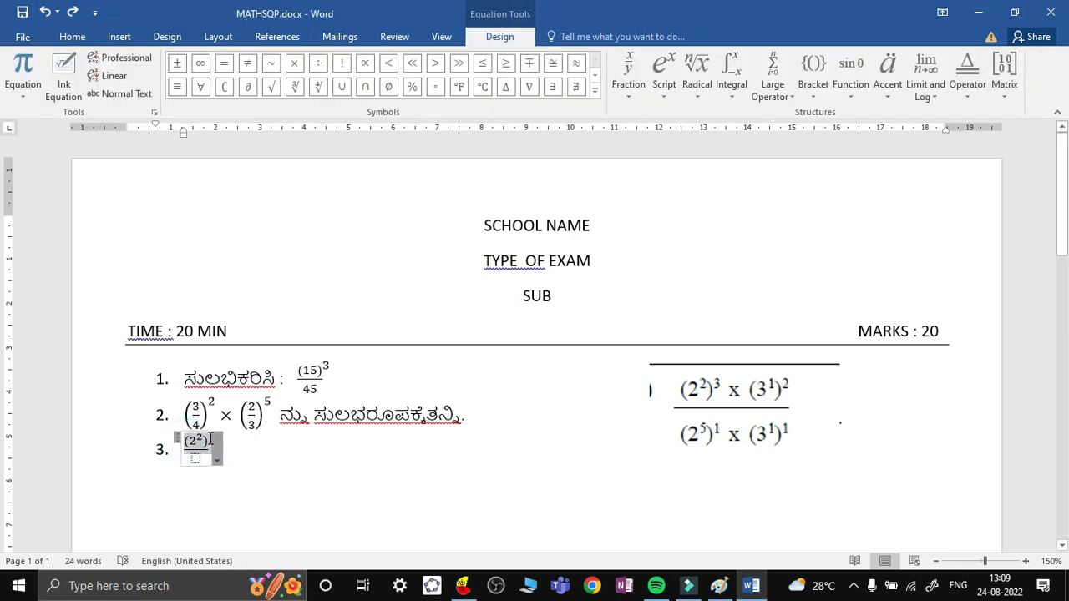
left_click(206, 439)
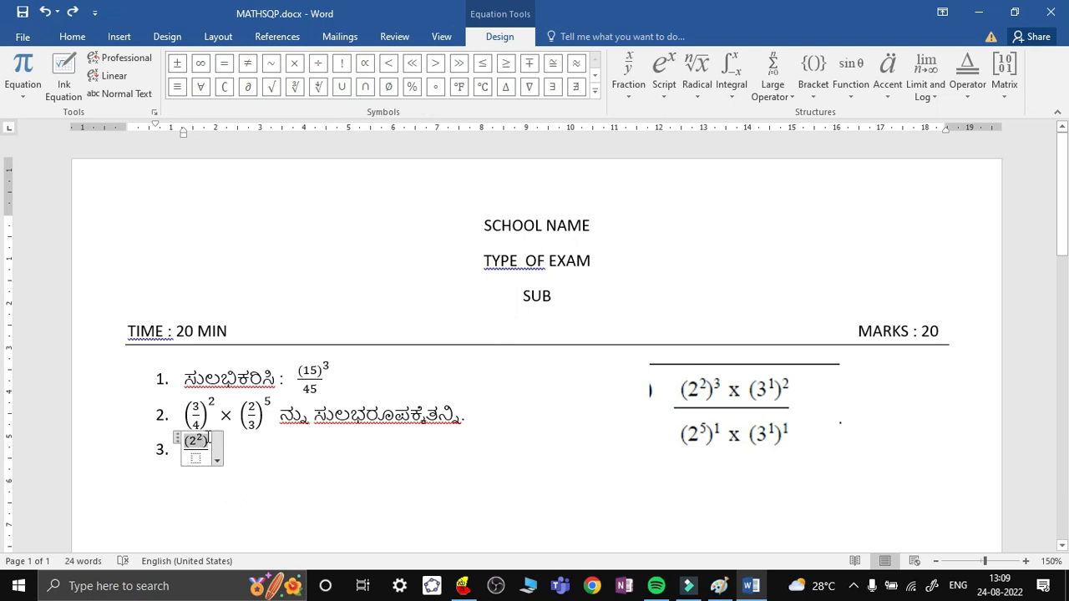
double_click(208, 439)
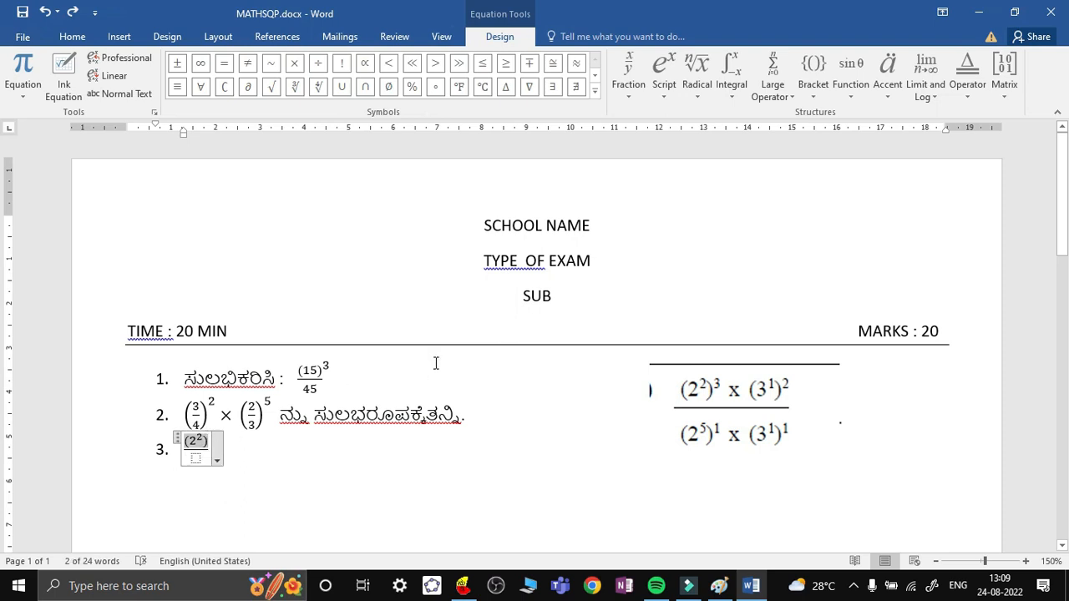
left_click(664, 90)
left_click(669, 148)
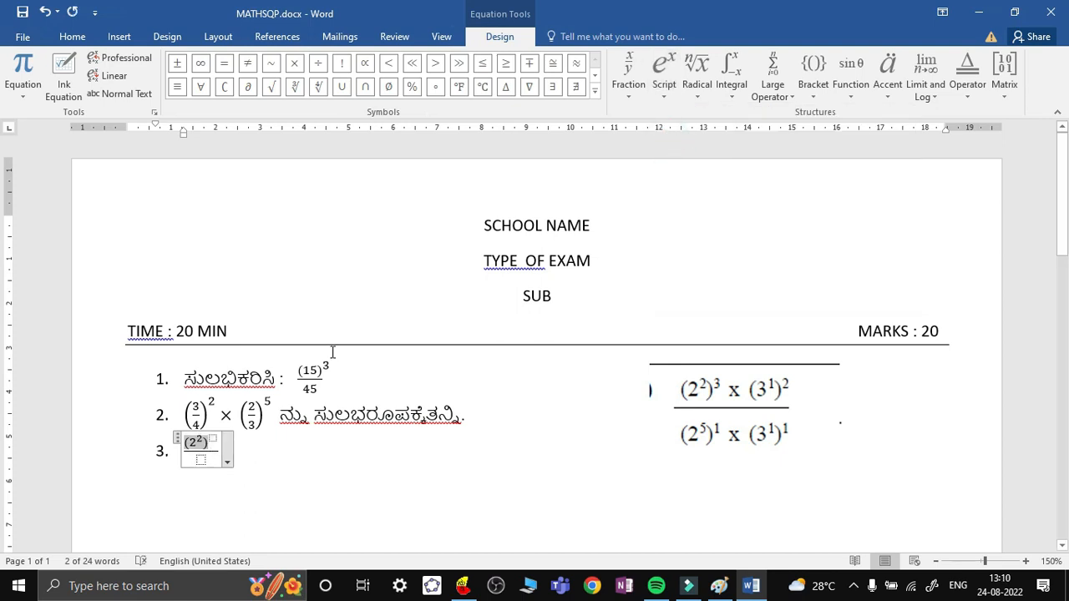
left_click(214, 438)
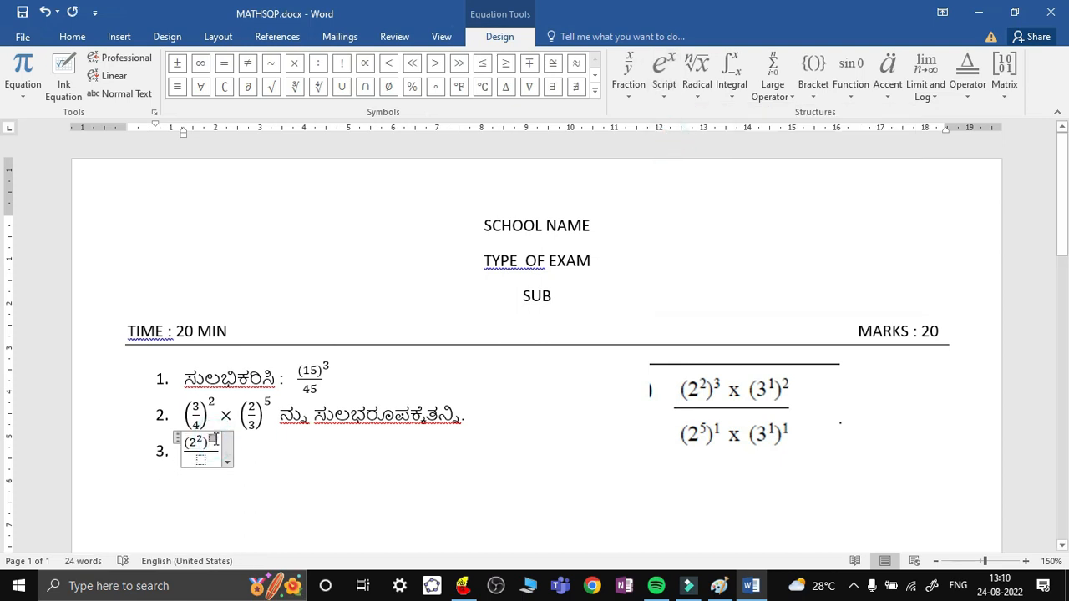
type("3")
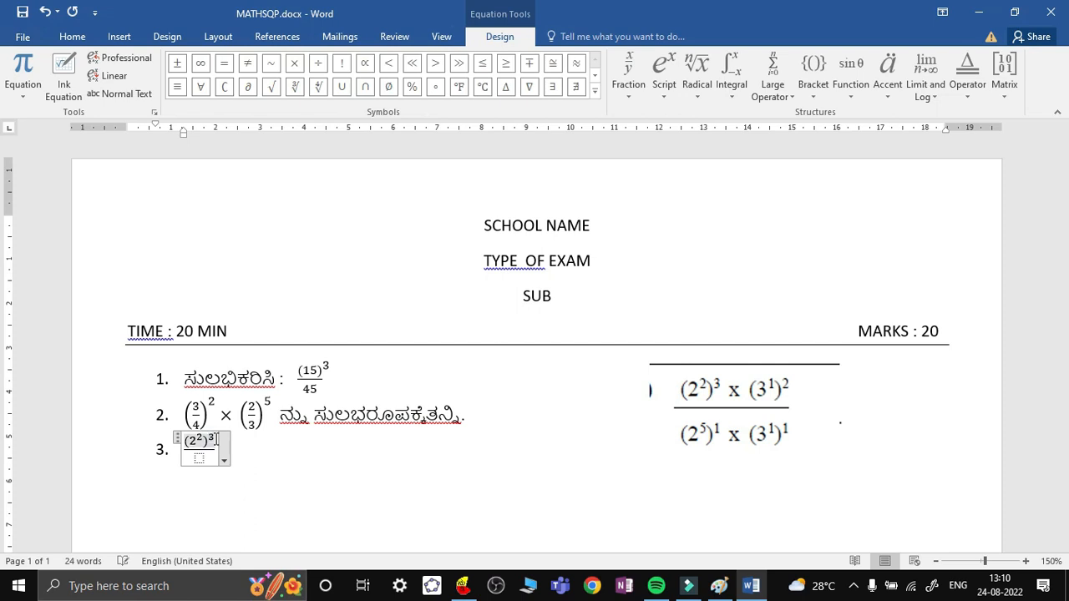
Step: Append a multiplication sign and a bracketed 3 with exponent 1 to item 3's numerator
left_click(294, 65)
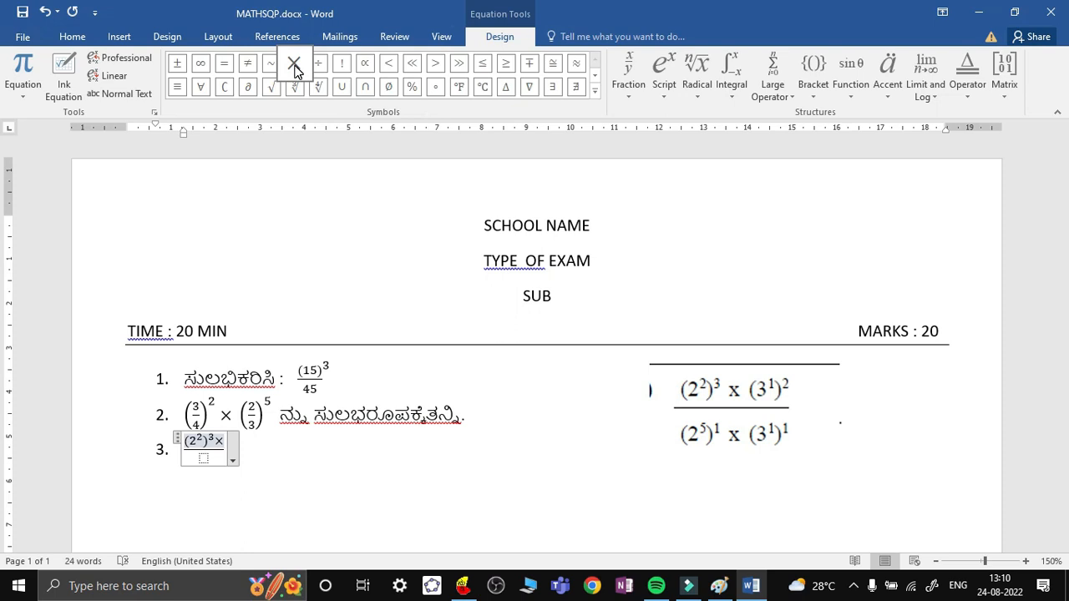
type("(")
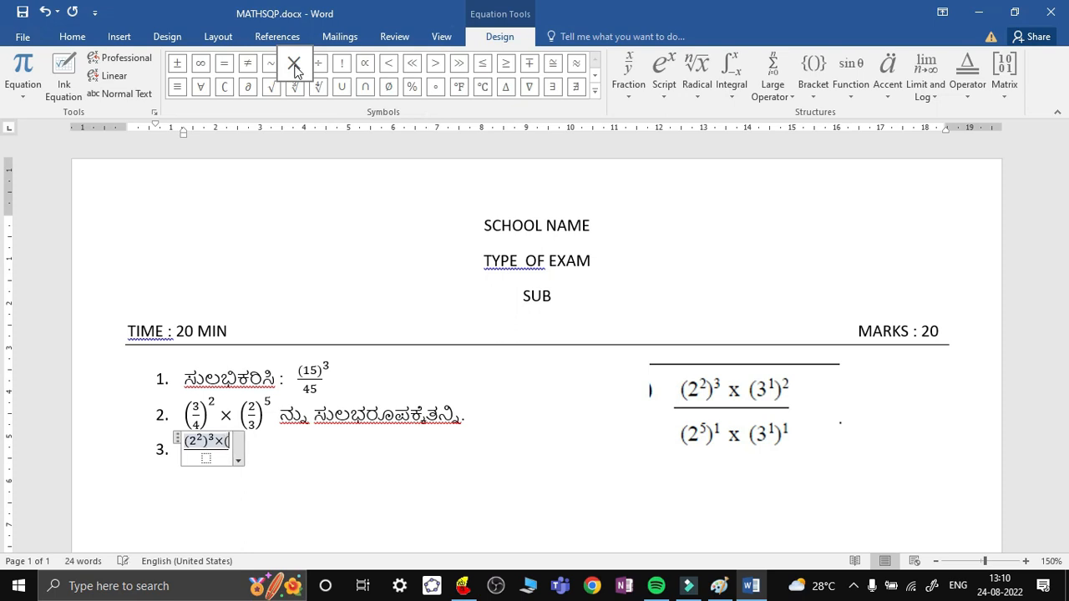
type("3")
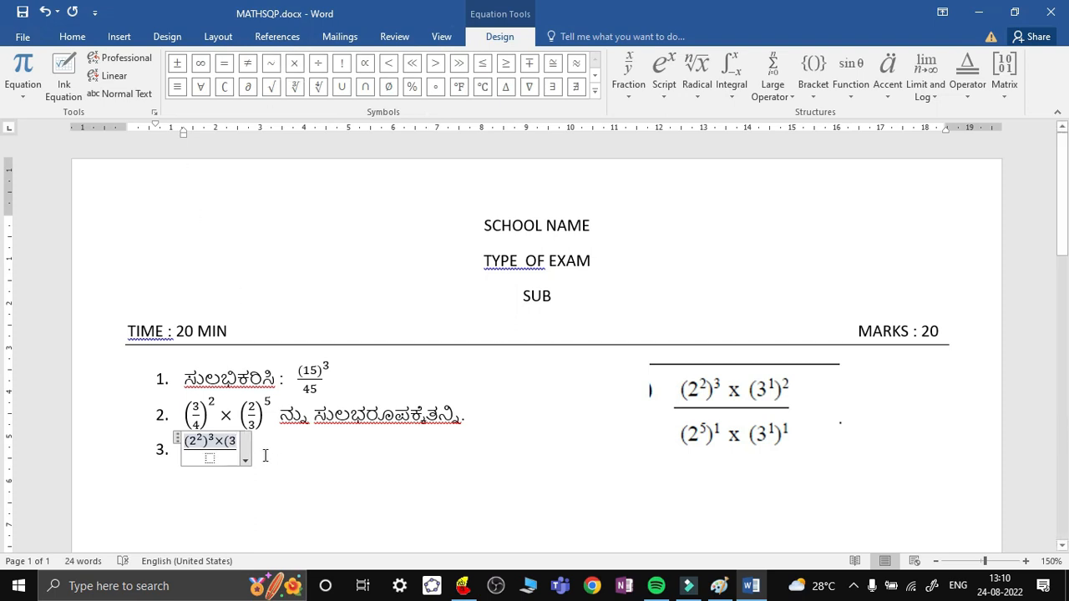
double_click(231, 441)
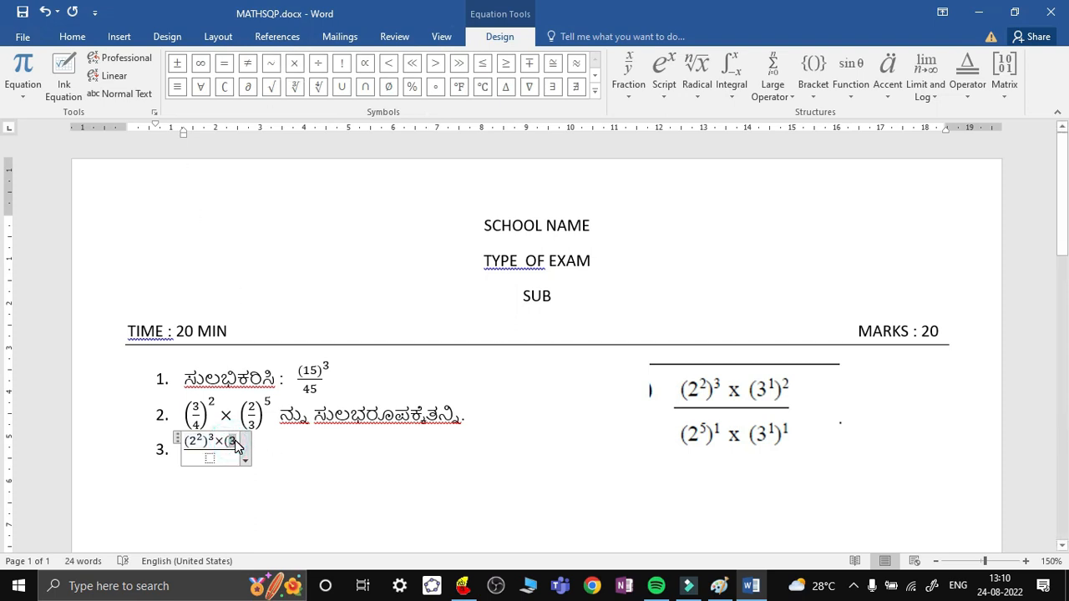
left_click(664, 83)
left_click(673, 163)
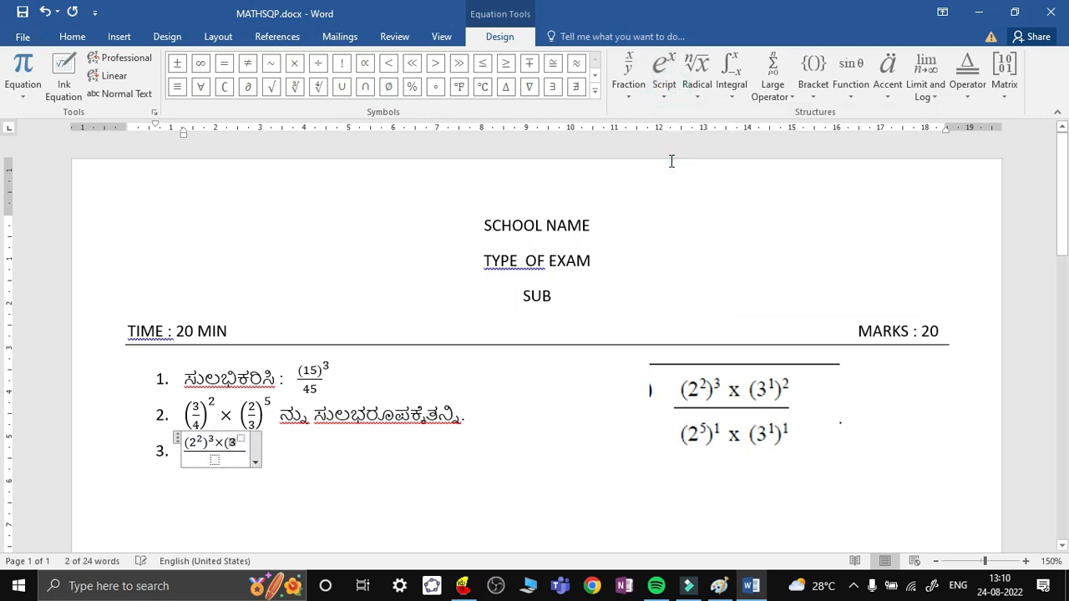
left_click(240, 438)
type("1")
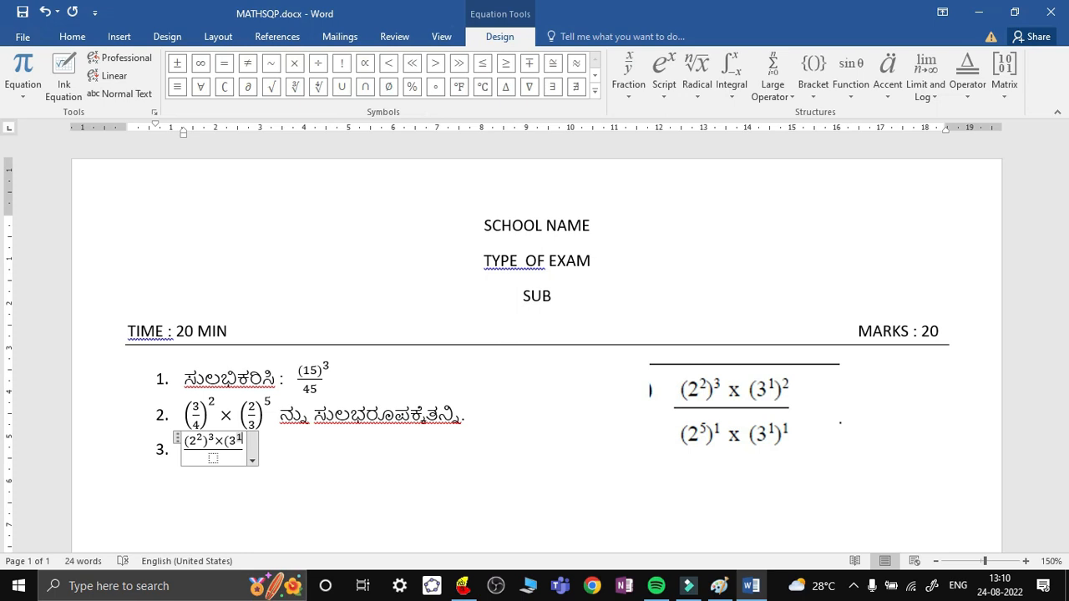
key("Right")
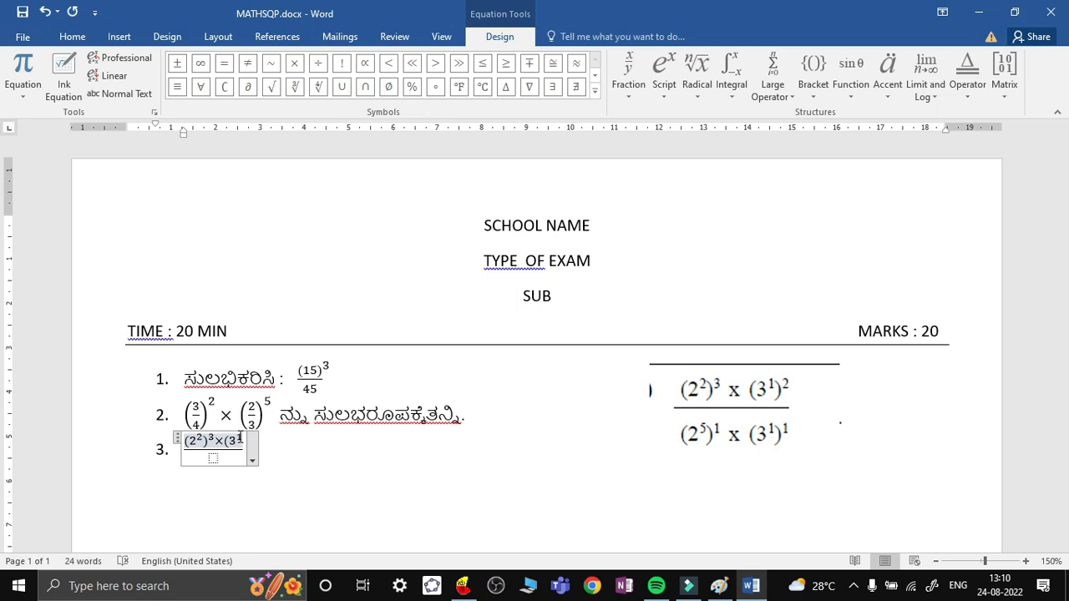
type(")")
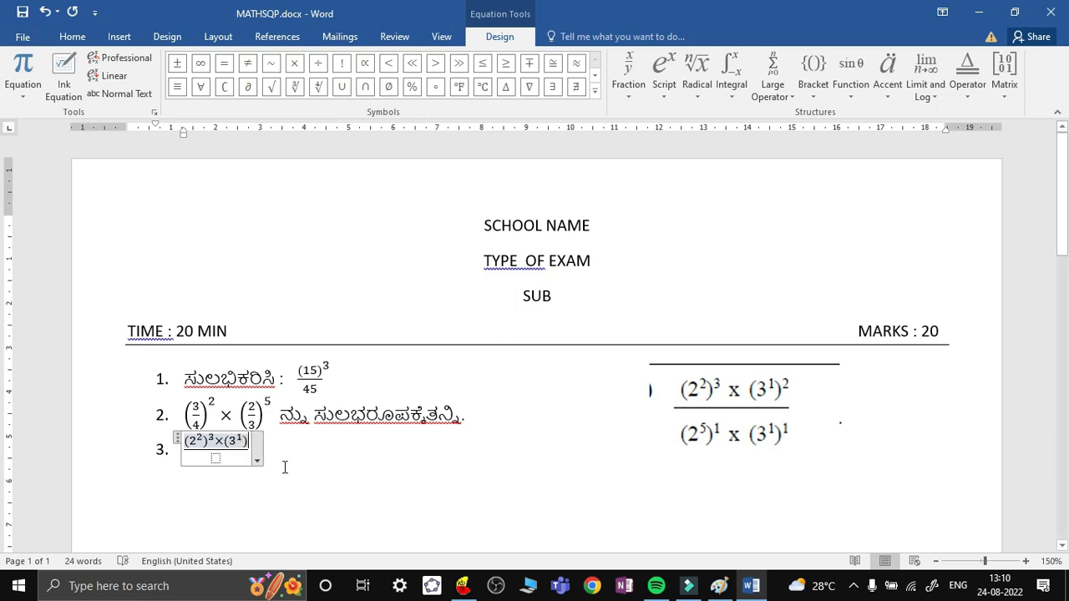
Step: Raise the whole second bracket (3¹) in item 3's numerator to the power −2
left_click(284, 468)
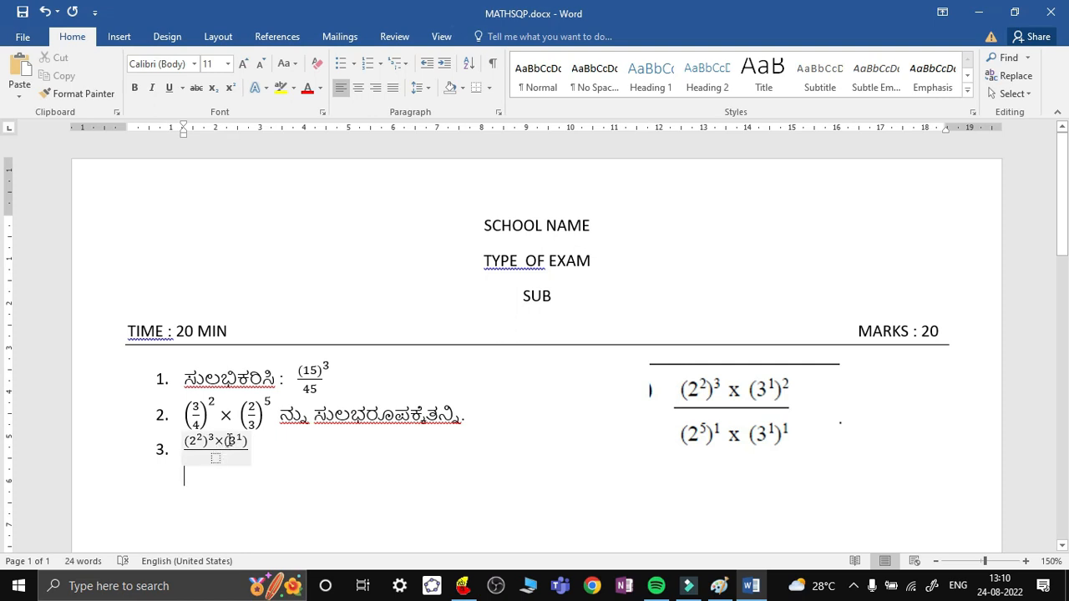
left_click(226, 440)
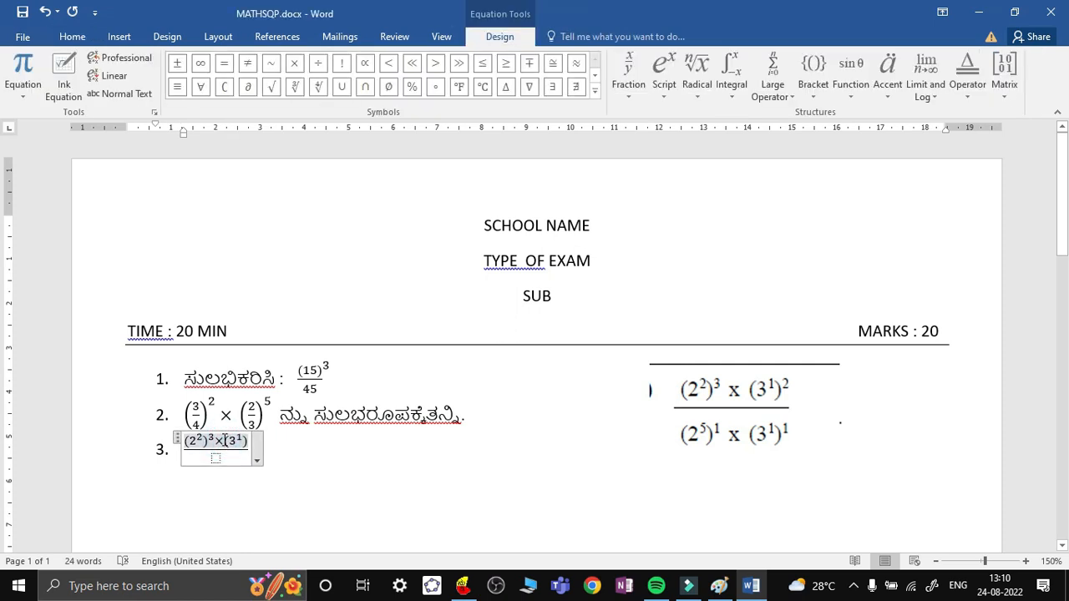
left_click_drag(223, 440, 249, 439)
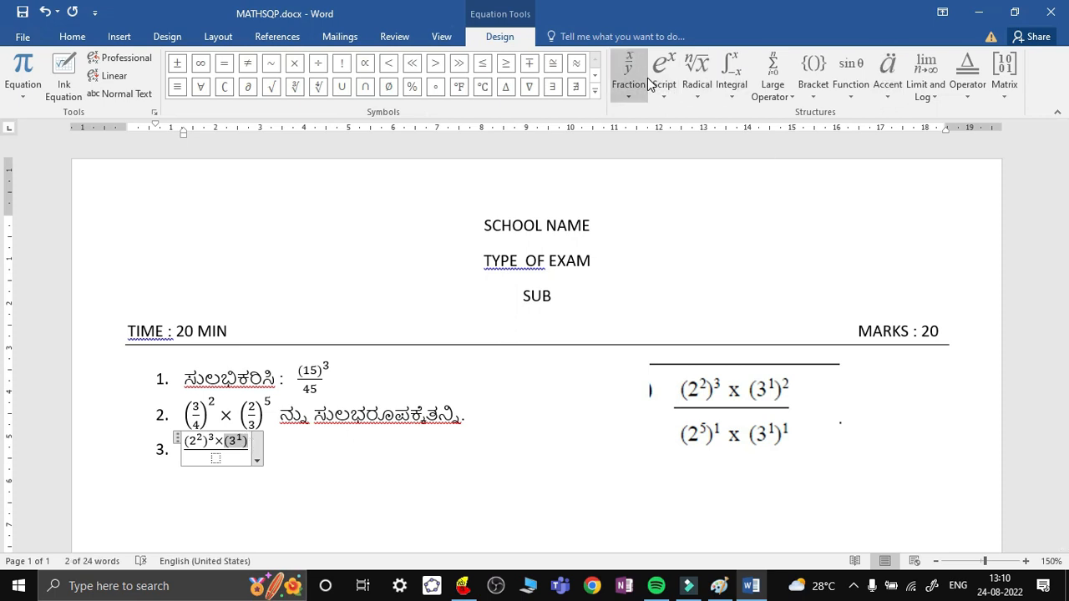
left_click(670, 99)
left_click(680, 160)
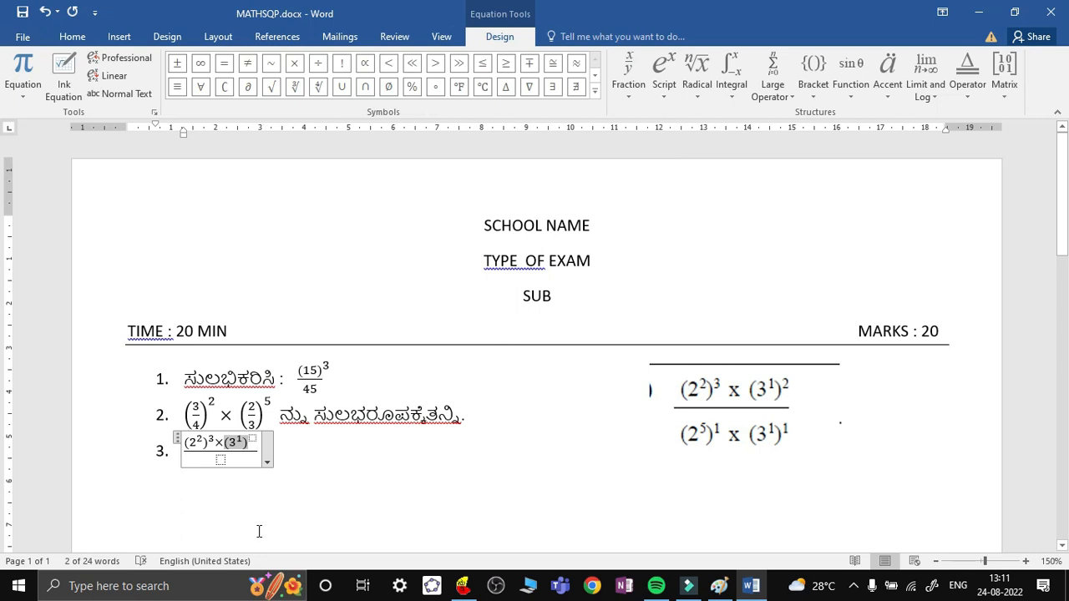
left_click(252, 438)
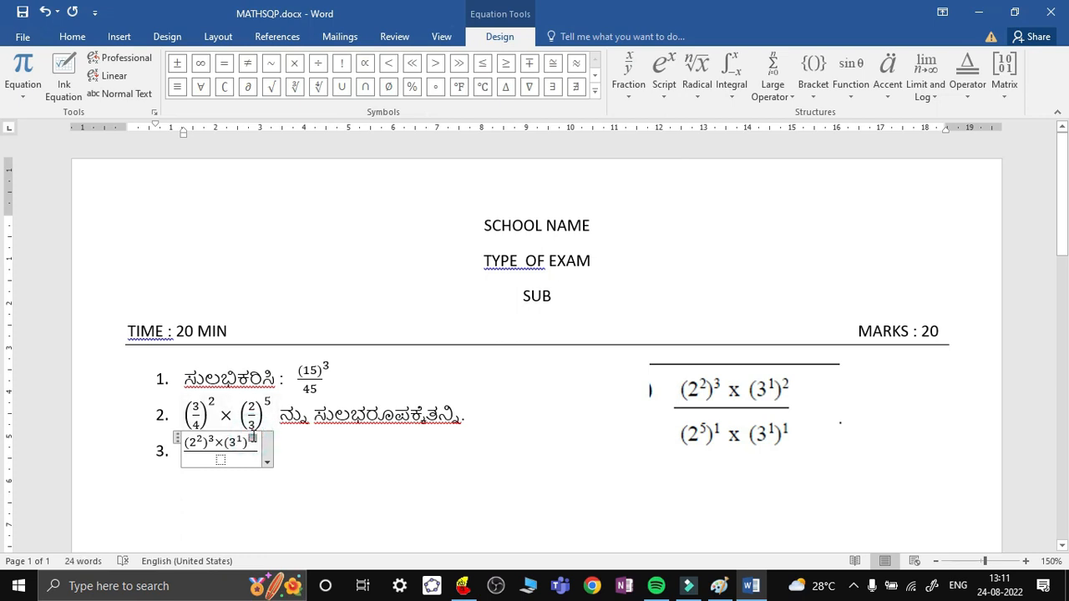
type("-")
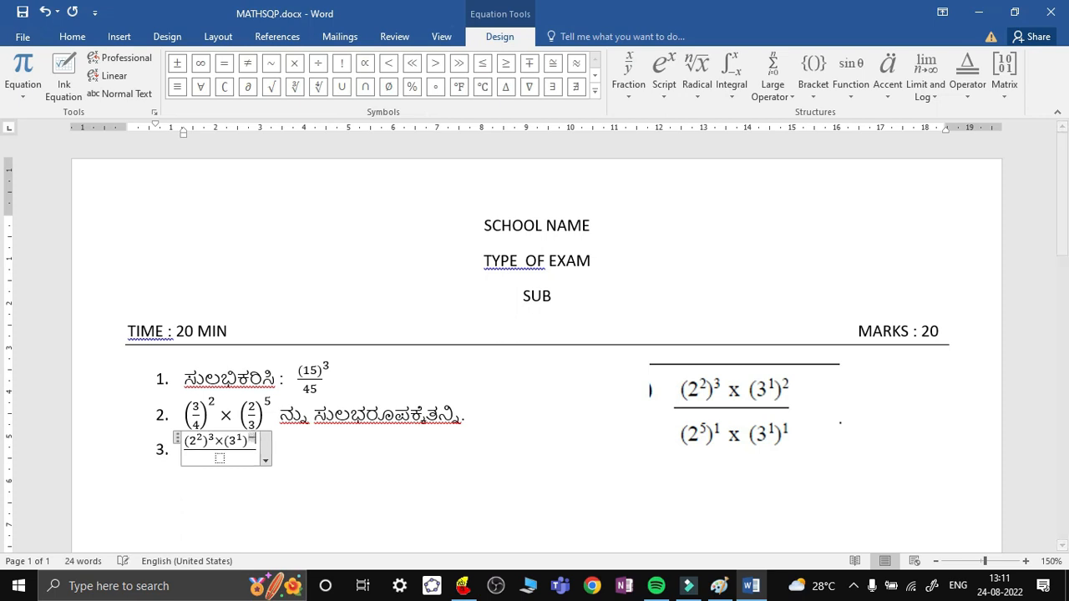
type("2")
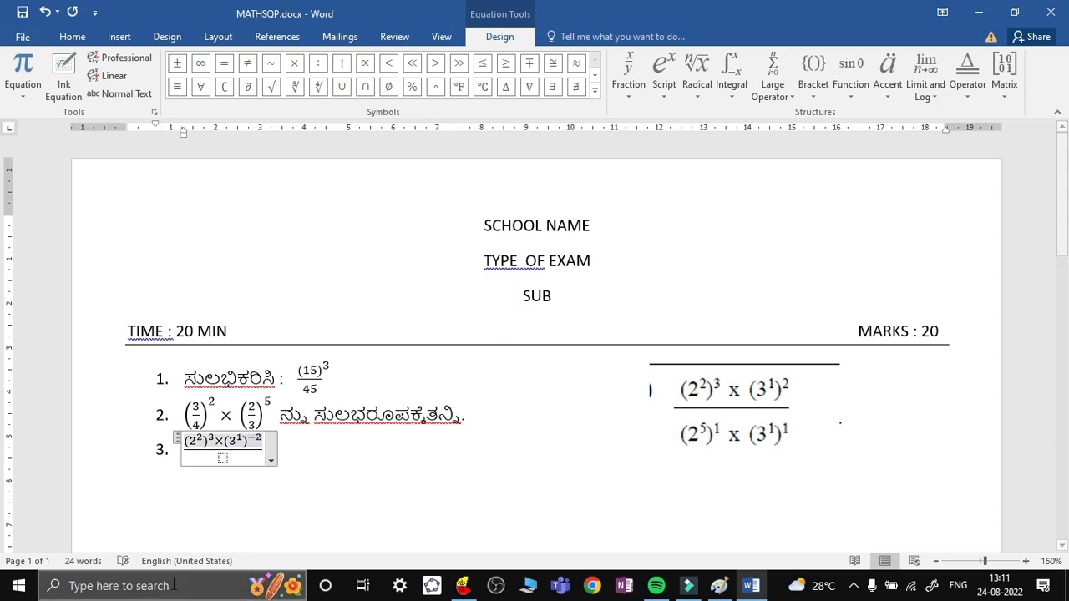
Step: Begin item 3's denominator with an opening bracket and 2 raised to the power 5
left_click(223, 459)
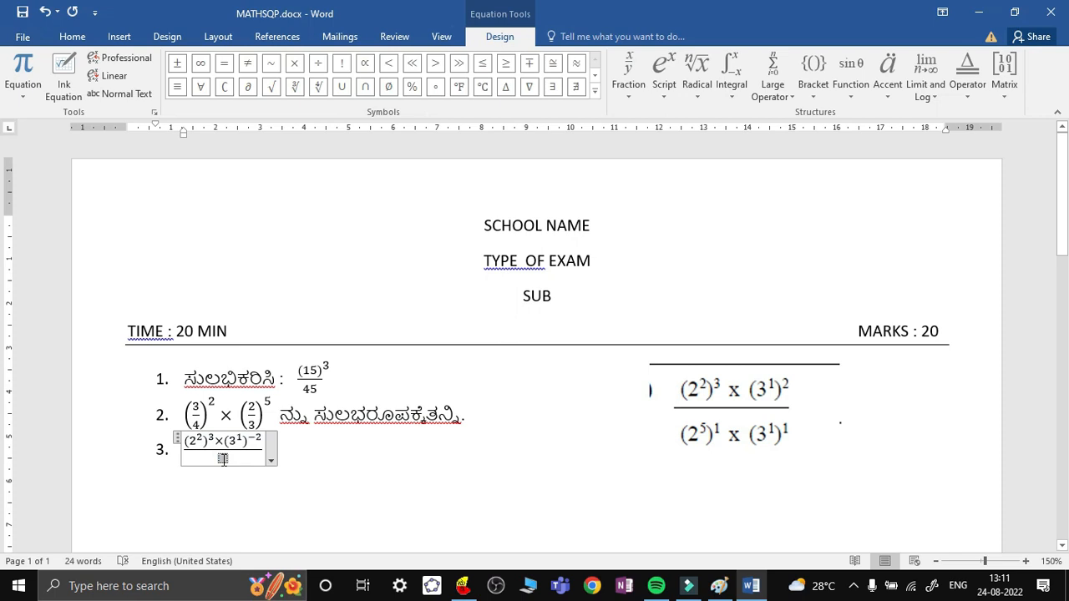
type("(")
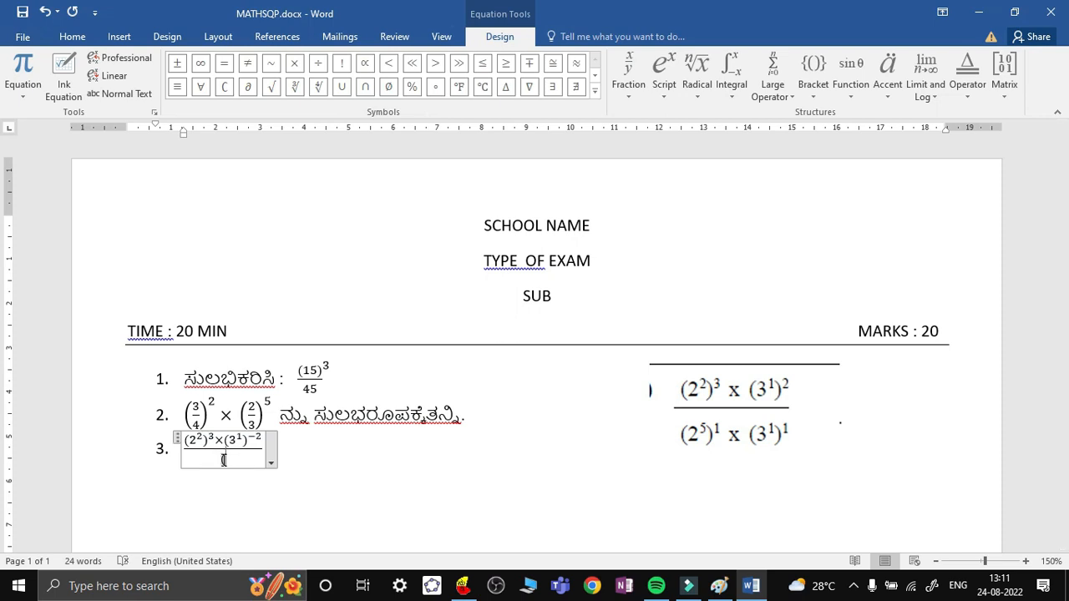
type("2")
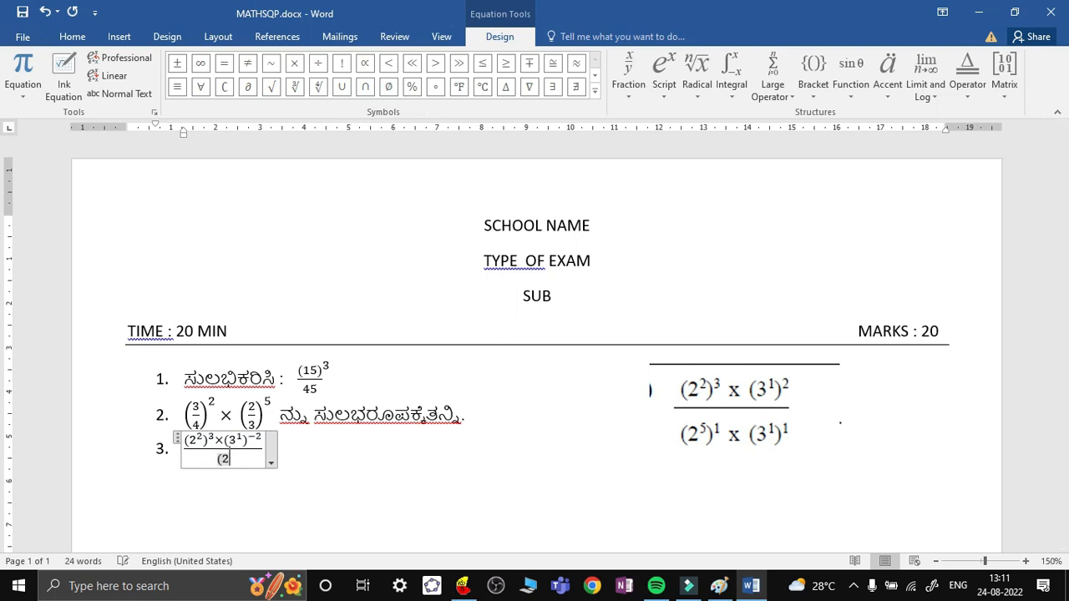
double_click(224, 459)
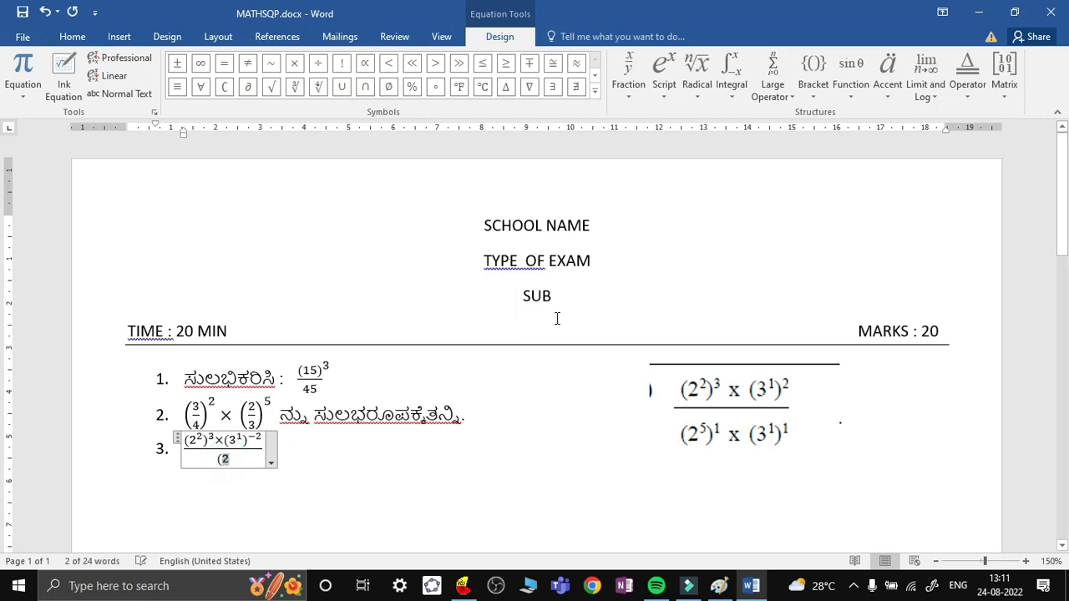
left_click(671, 93)
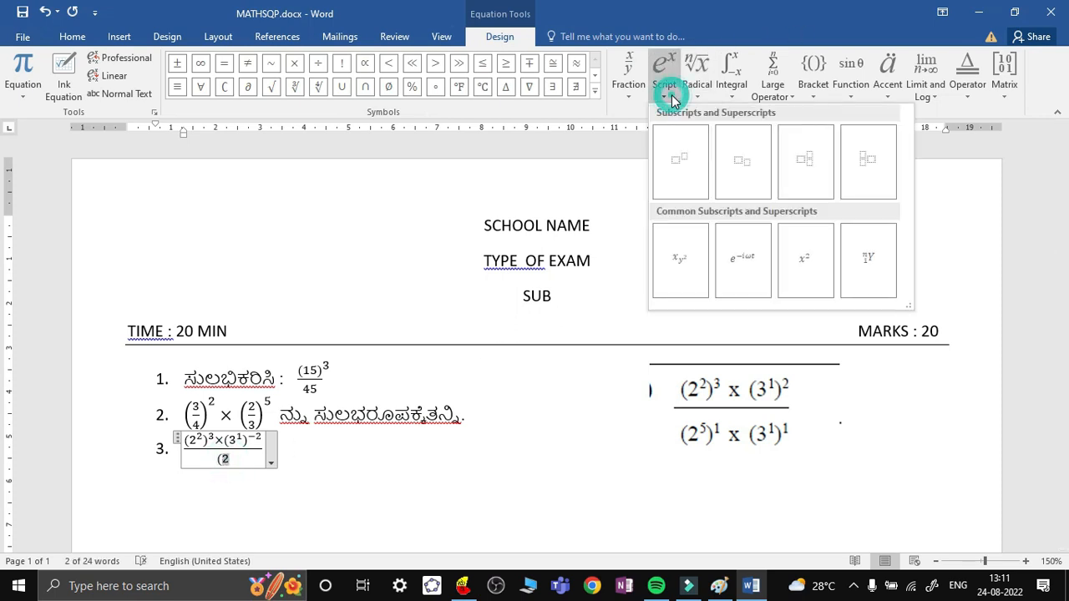
left_click(689, 165)
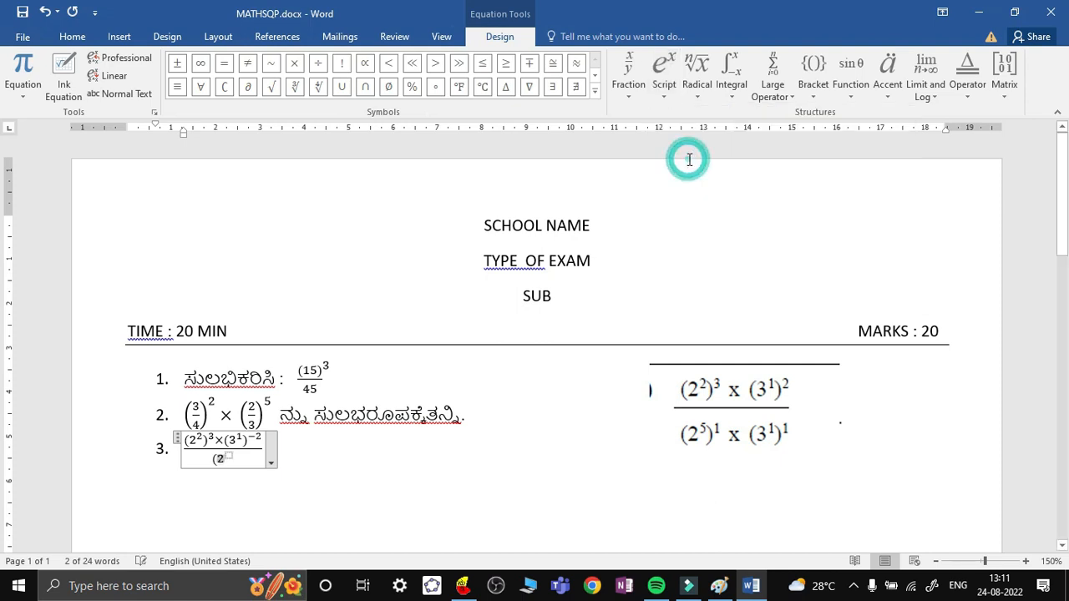
left_click(230, 451)
type("5")
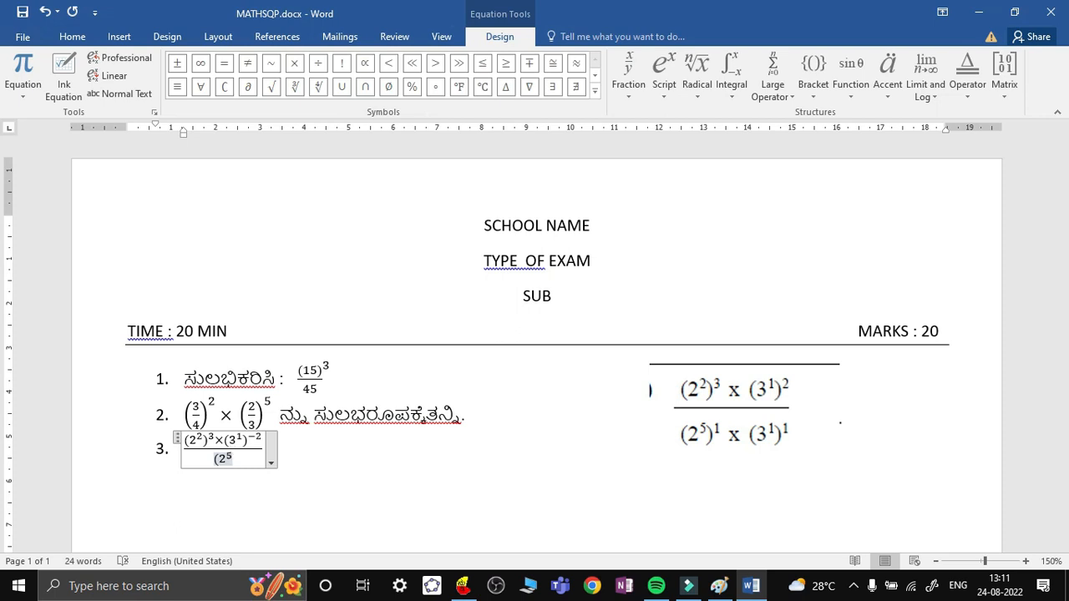
Step: Close the bracket around 2⁵ in item 3's denominator and raise the whole bracket to the power 1 using a superscript structure
type(")")
left_click_drag(212, 459, 234, 458)
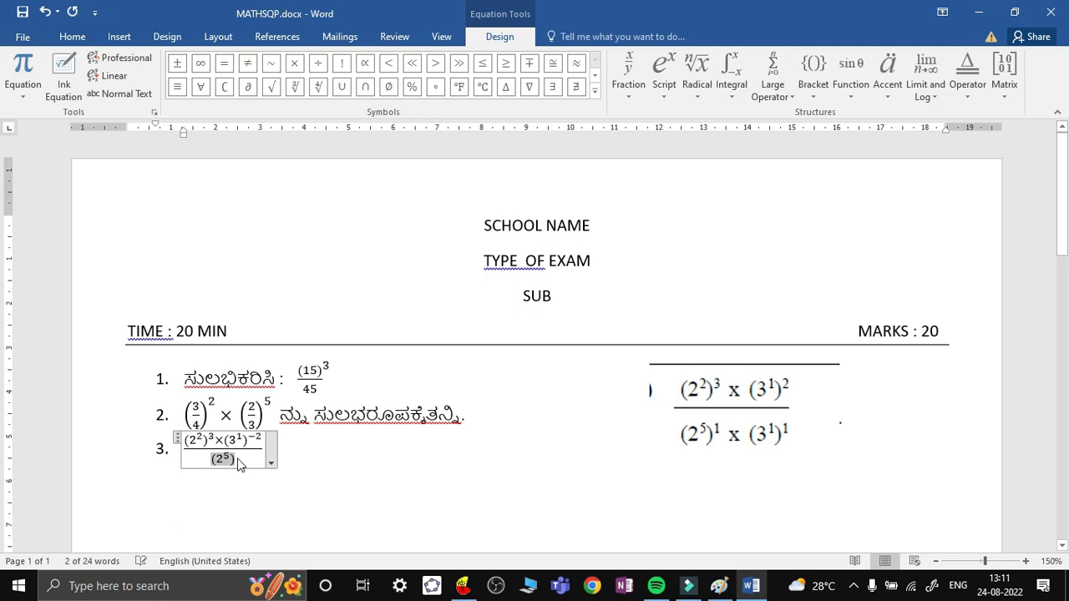
left_click(666, 96)
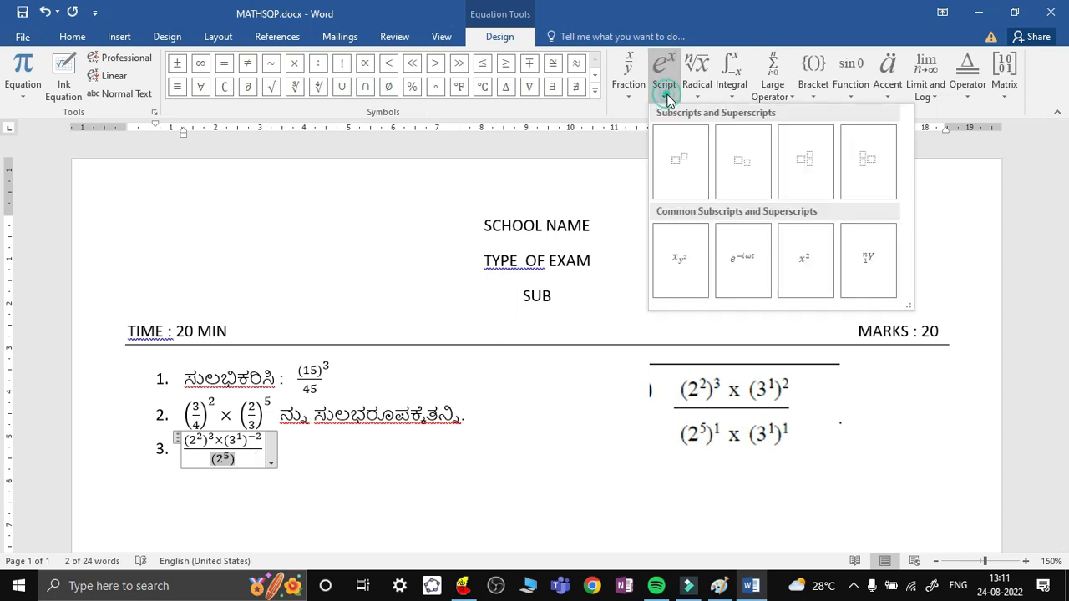
left_click(678, 160)
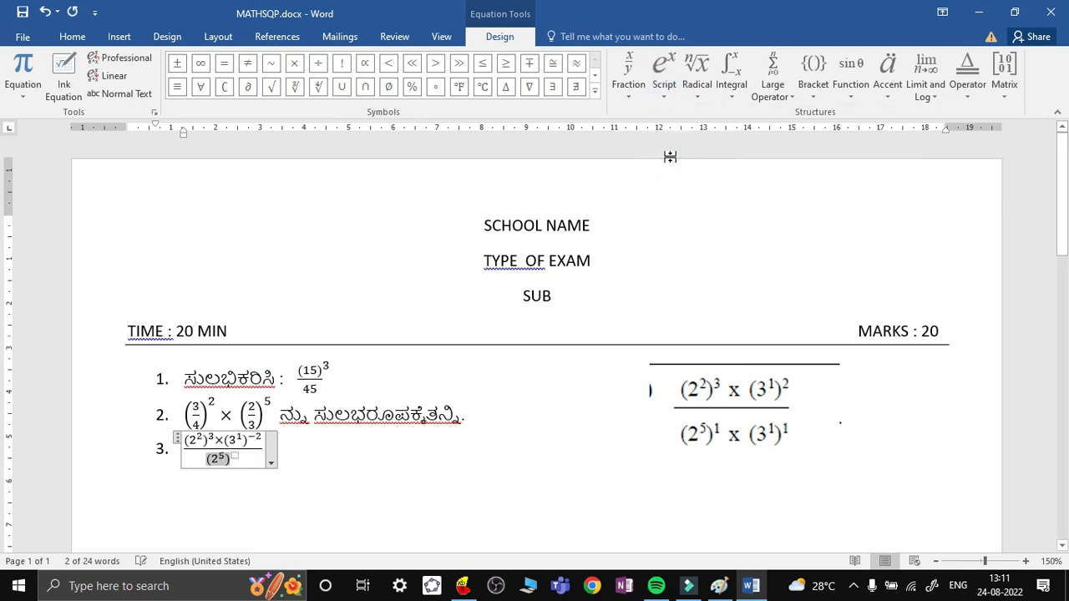
type("1")
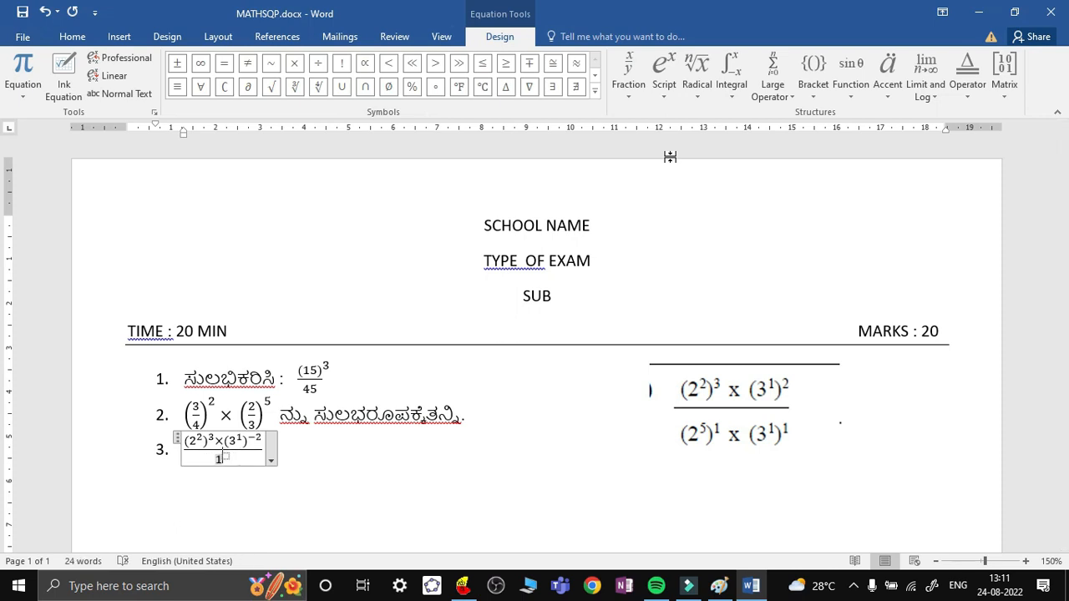
key("ctrl+z")
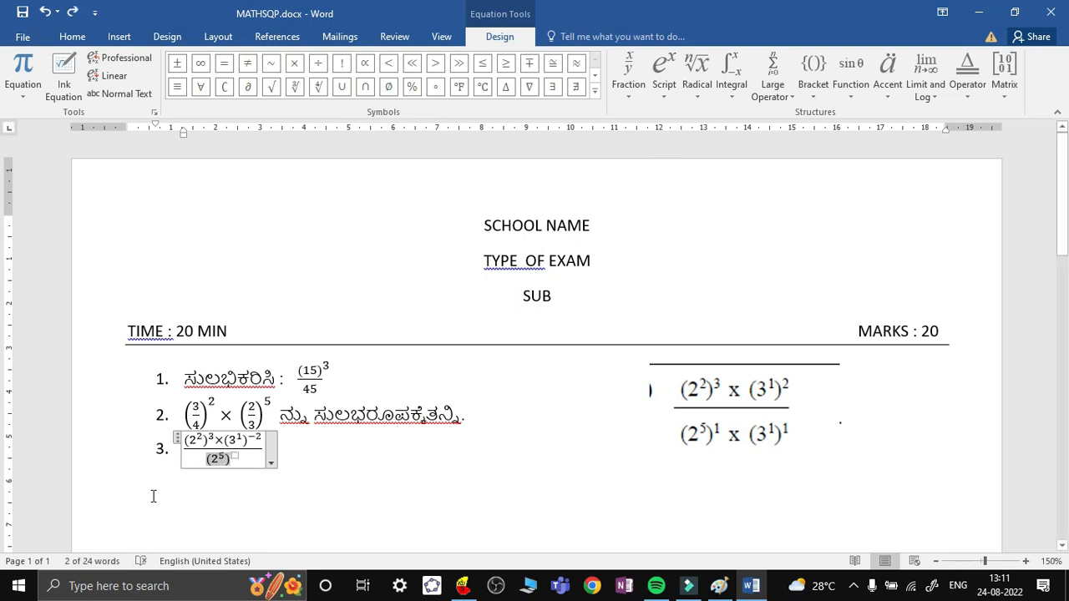
left_click(236, 453)
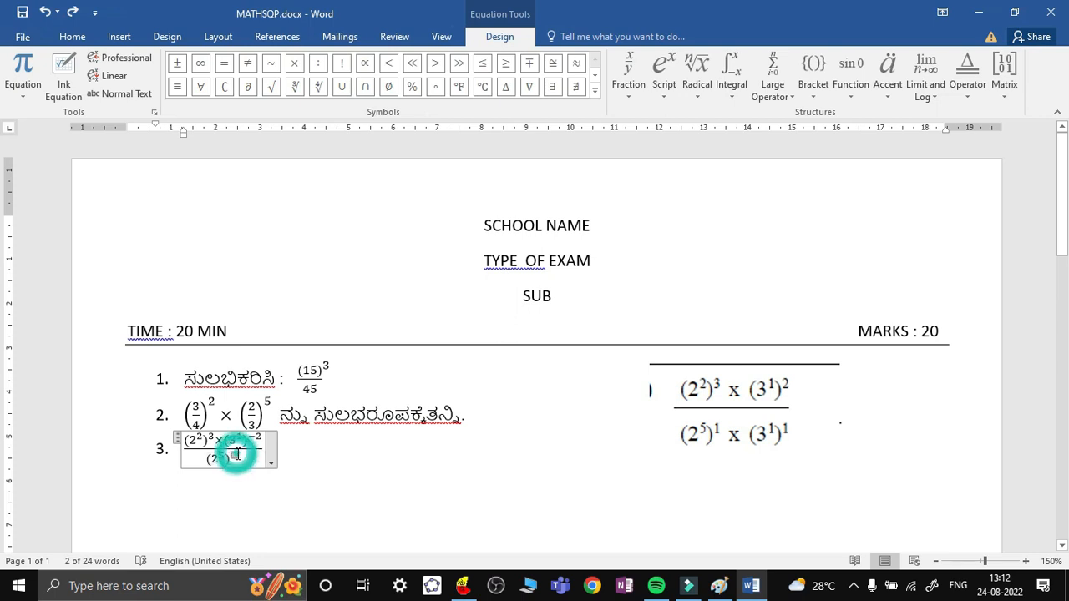
type("1")
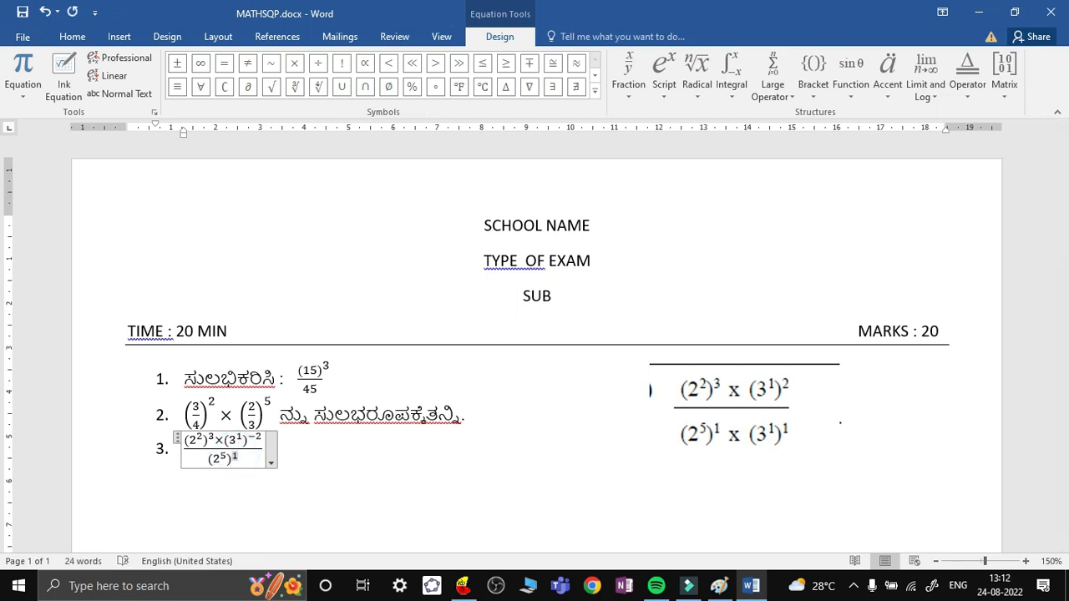
Step: Append a multiplication sign and a bracketed 3 with exponent −2 to item 3's denominator
left_click(240, 459)
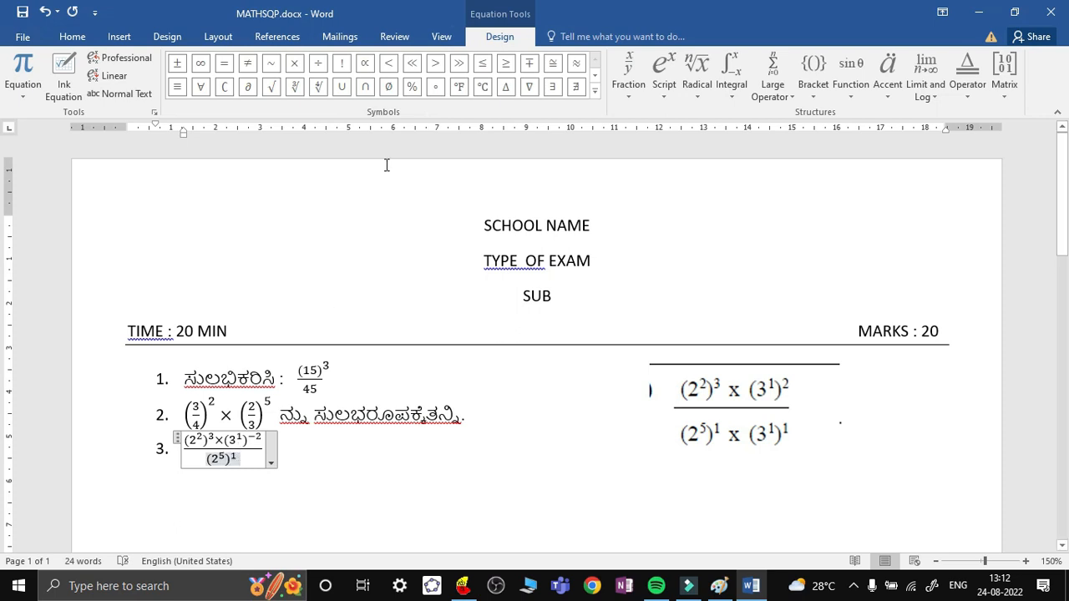
left_click(292, 67)
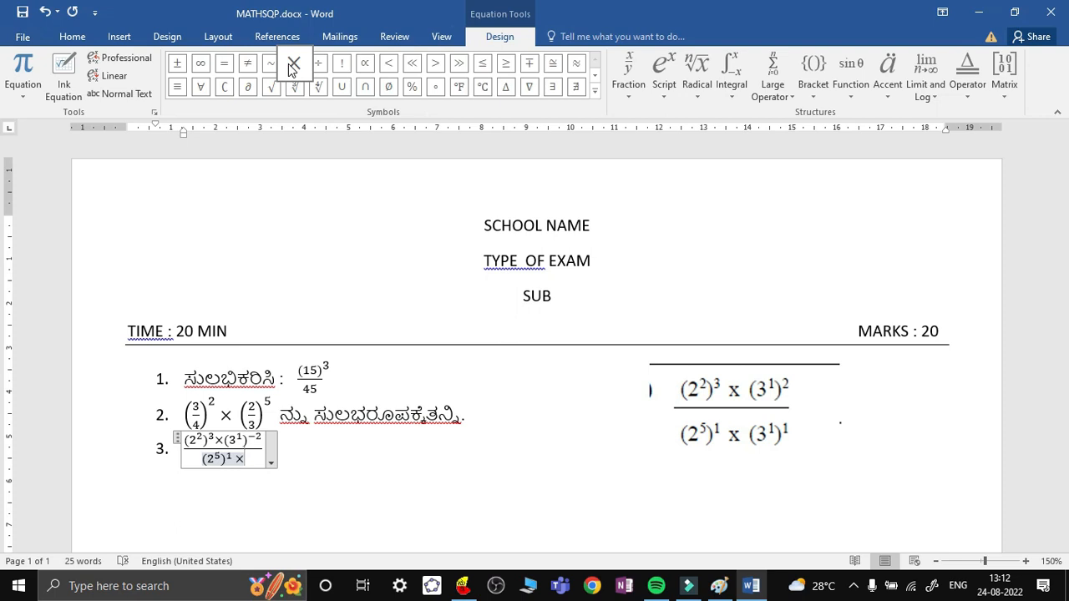
type("×( 3")
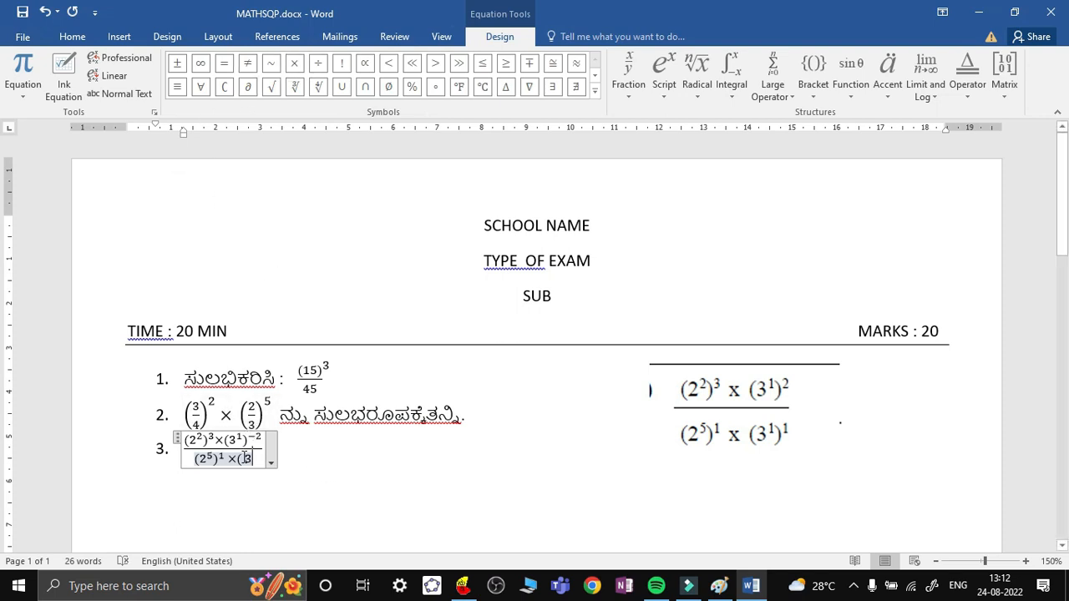
double_click(247, 458)
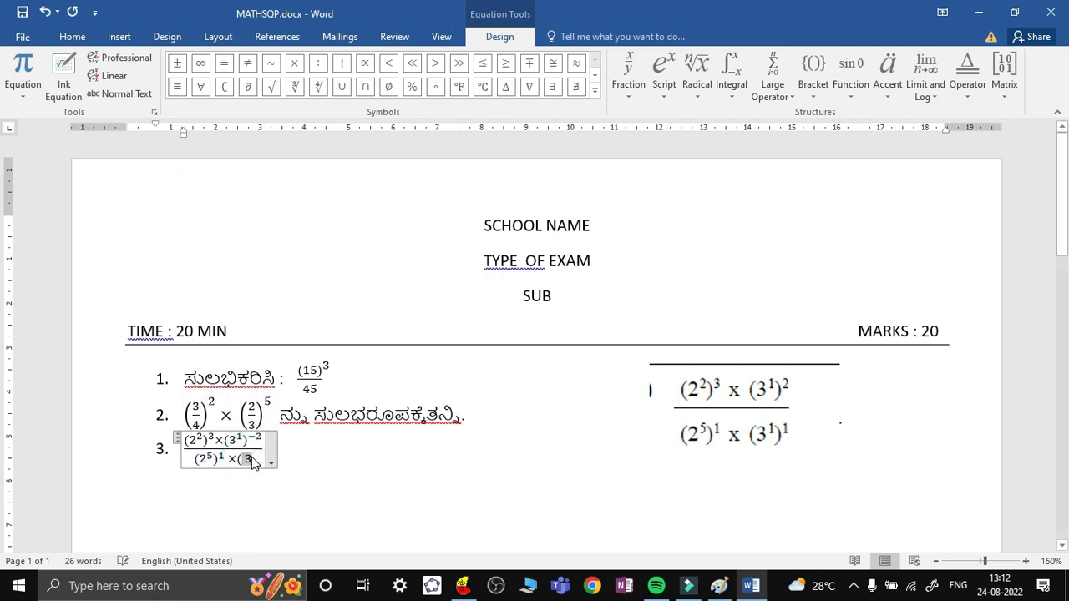
left_click(664, 84)
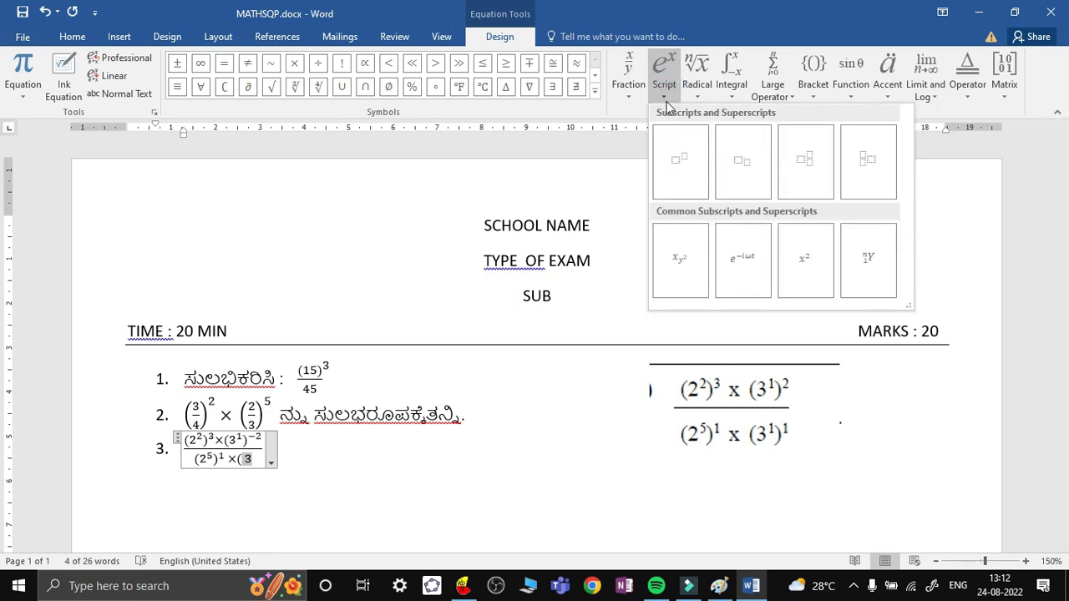
left_click(679, 161)
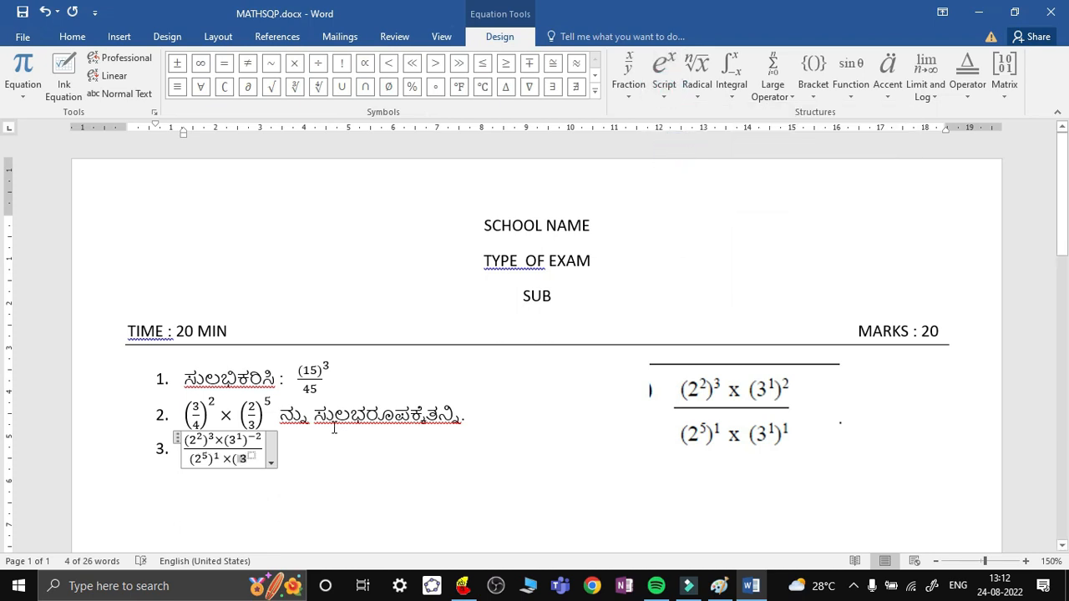
left_click(253, 455)
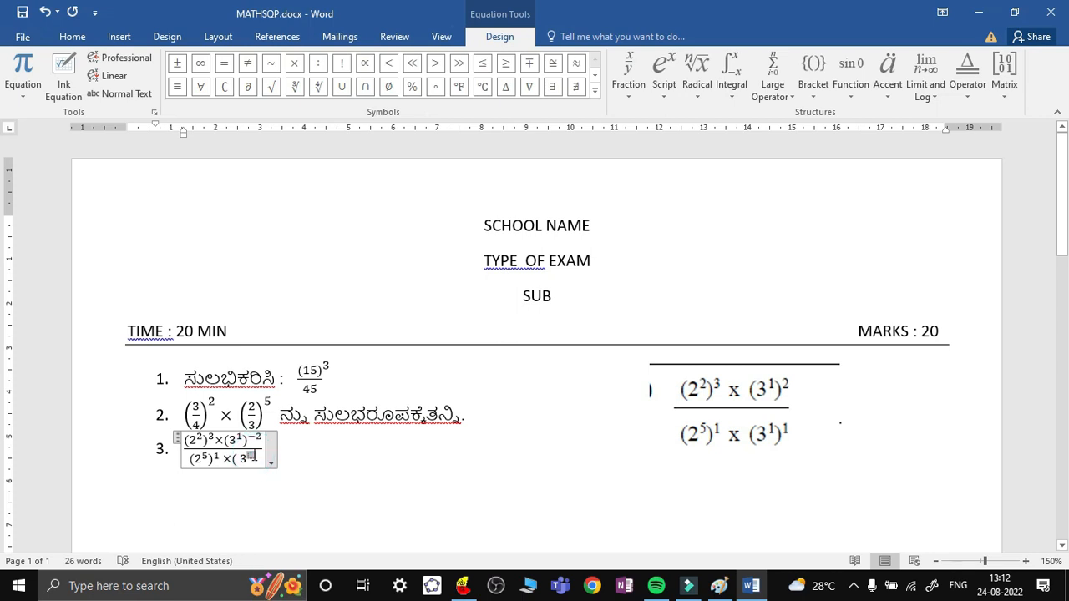
type("-2")
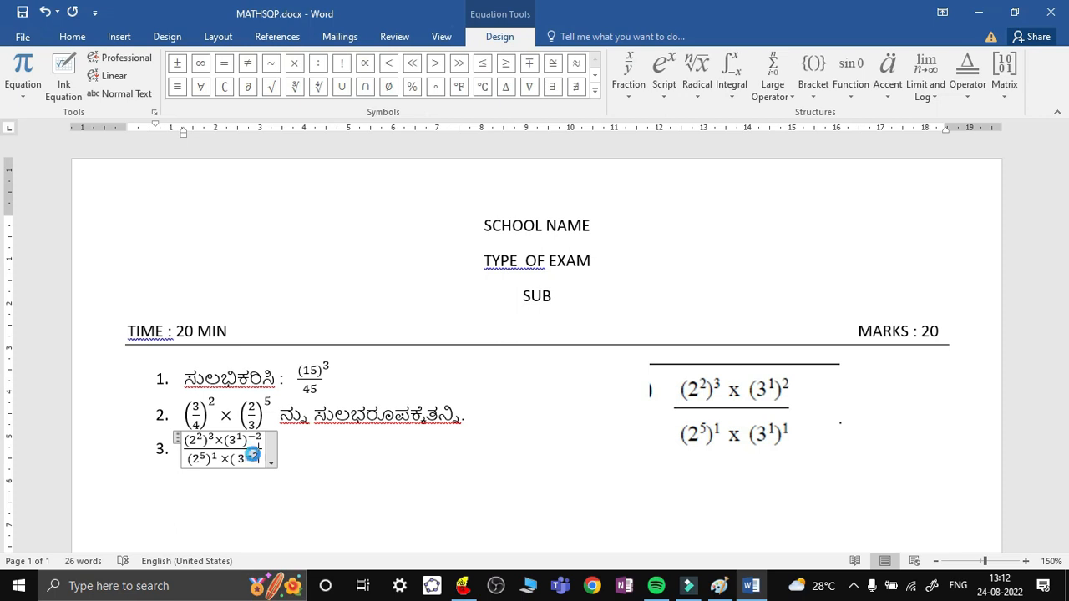
key("Right")
type(")")
Step: Raise the whole bracket (3⁻²) in item 3's denominator to the power 3 and leave the equation
left_click_drag(227, 459, 262, 464)
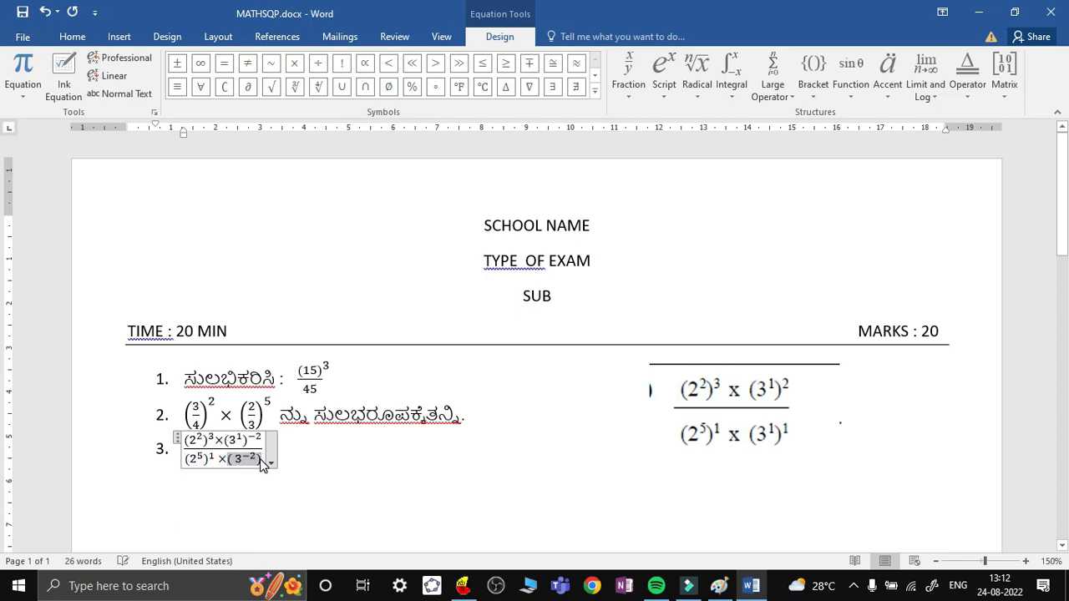
left_click(666, 96)
left_click(671, 163)
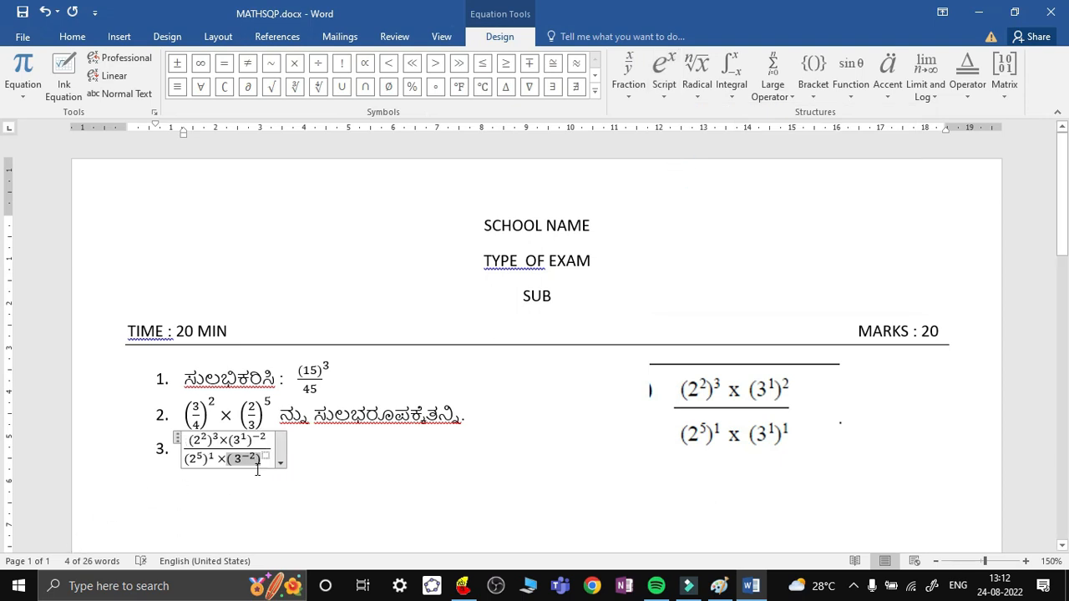
left_click(266, 453)
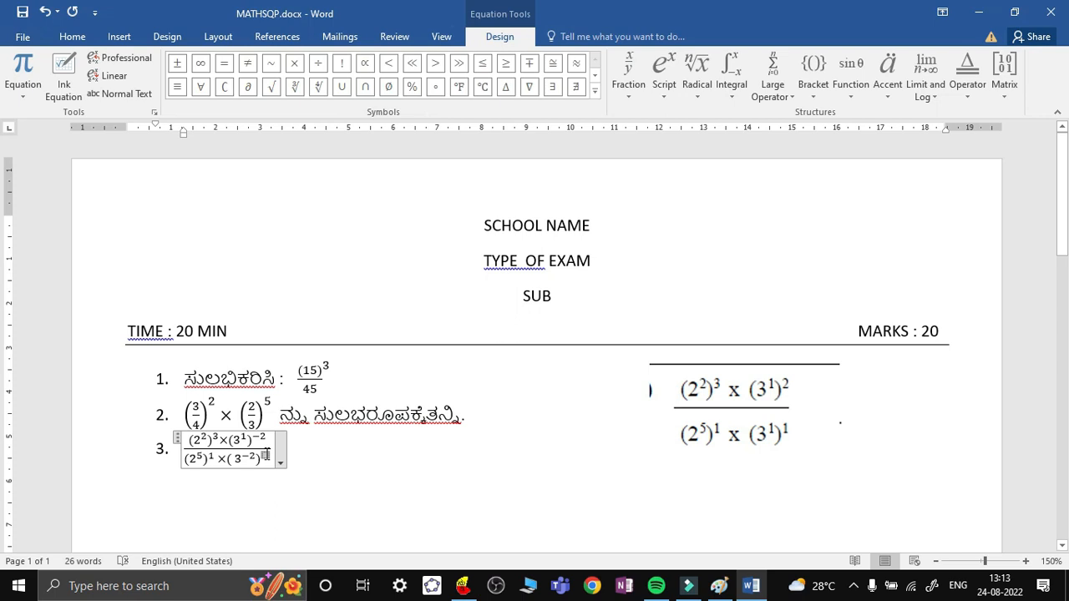
type("3")
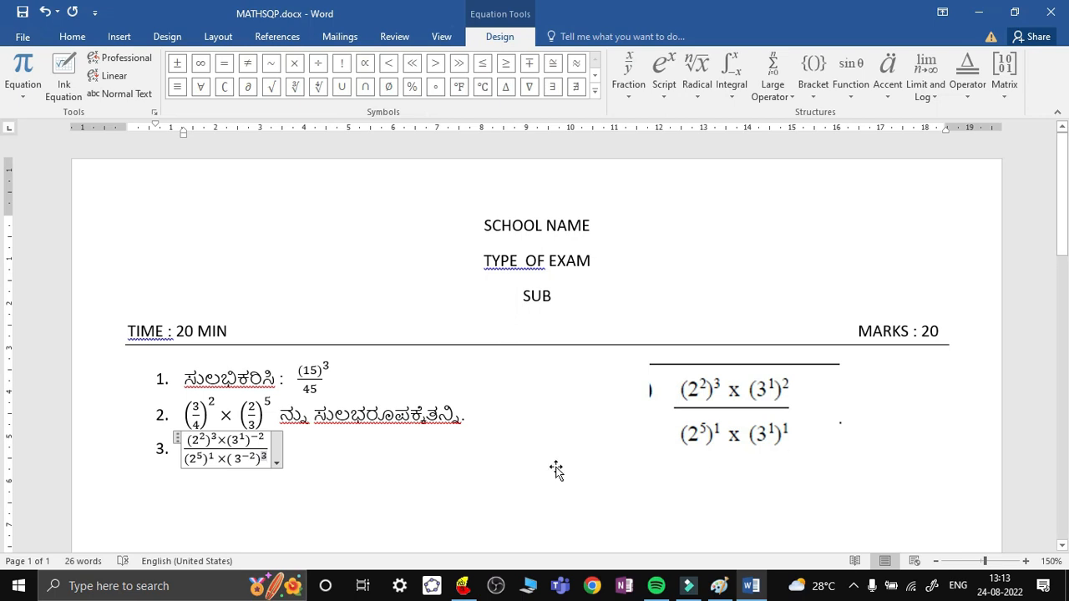
left_click(380, 473)
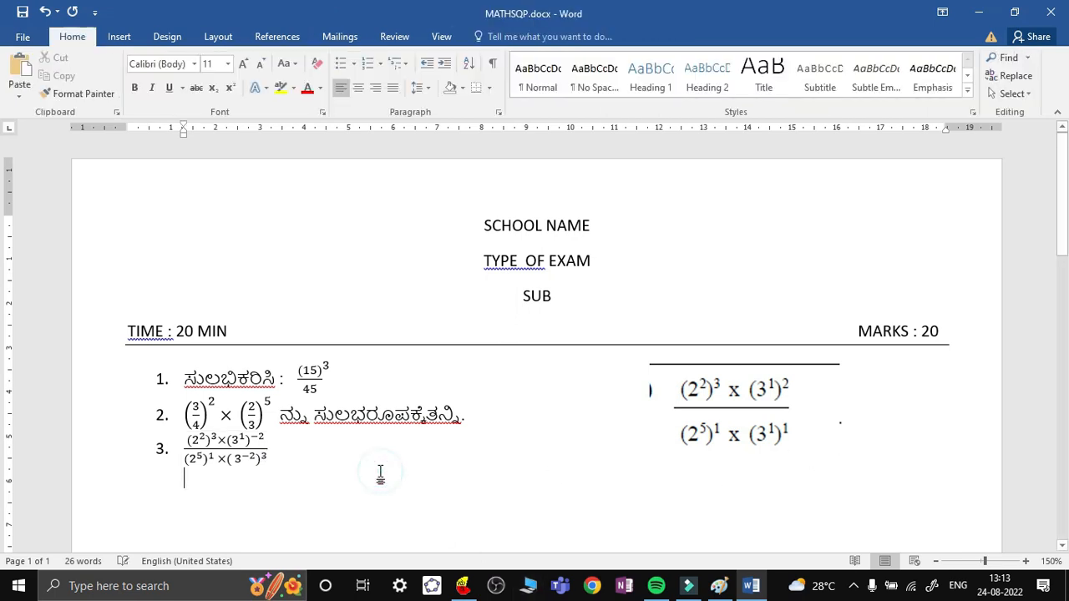
Step: Write "ಸಂಕ್ಷೇಪಿಸಿ." in the Nirmala UI font after item 3's fraction and start item 4
left_click(281, 445)
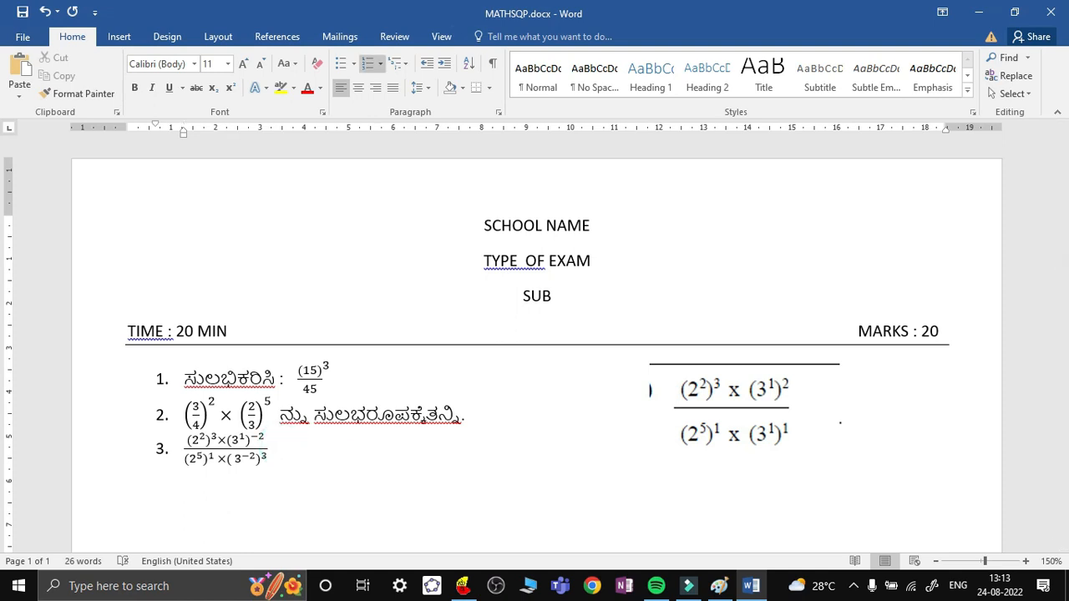
type("ನ")
key("BackSpace")
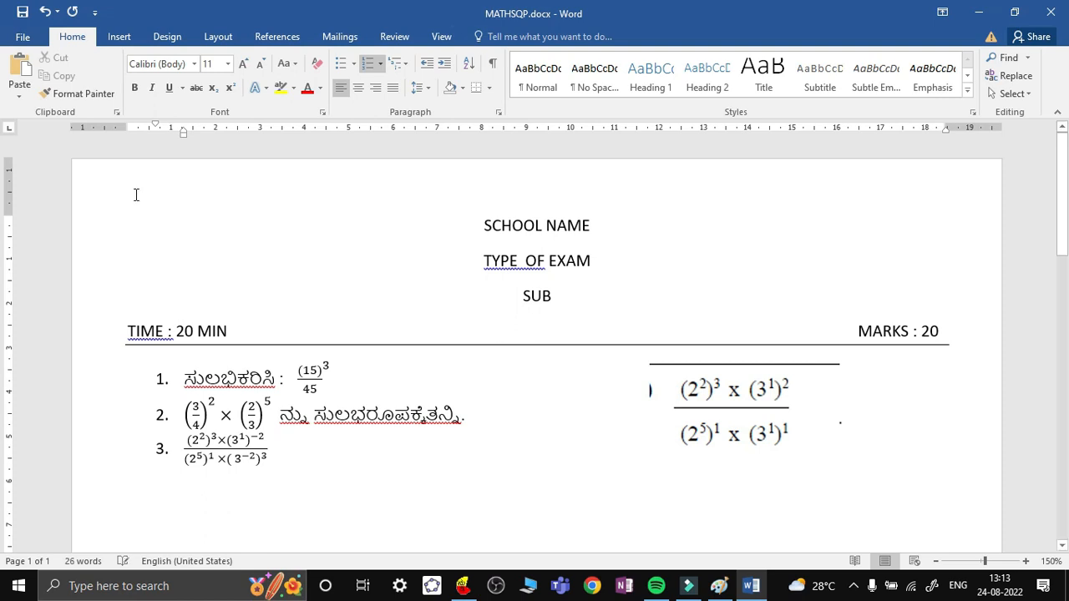
left_click(193, 64)
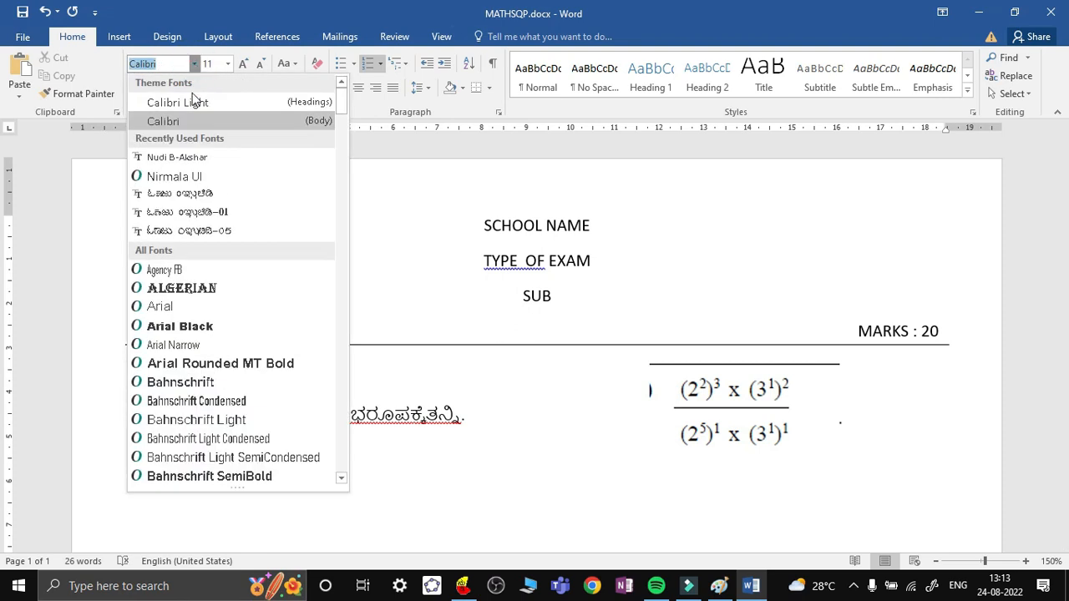
left_click(192, 161)
type("ಸ")
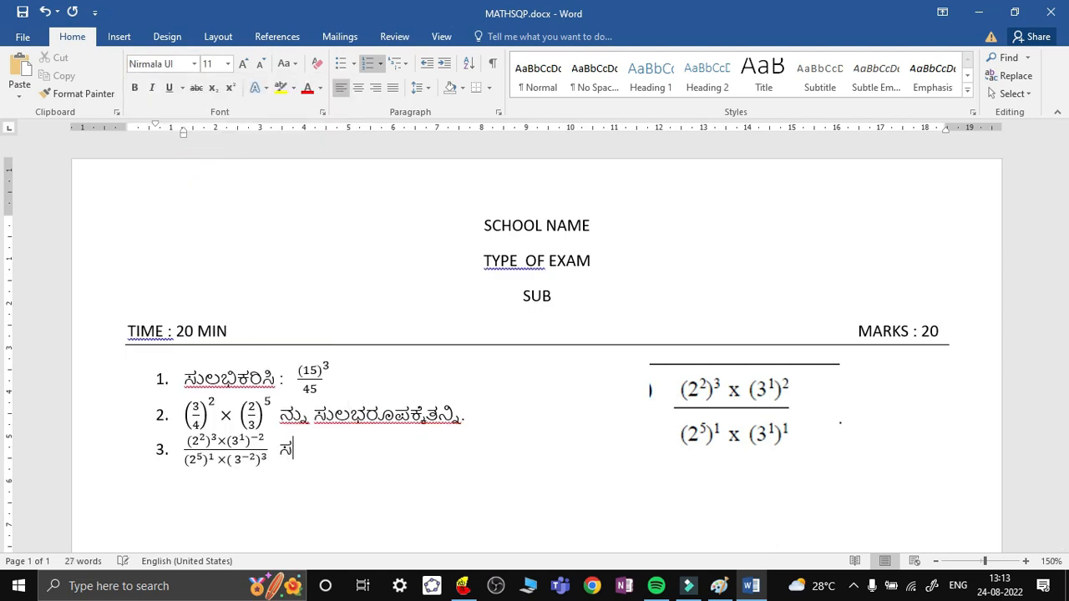
type("ಂಕ್ಷೇಪಿಸಿ.")
key("Return")
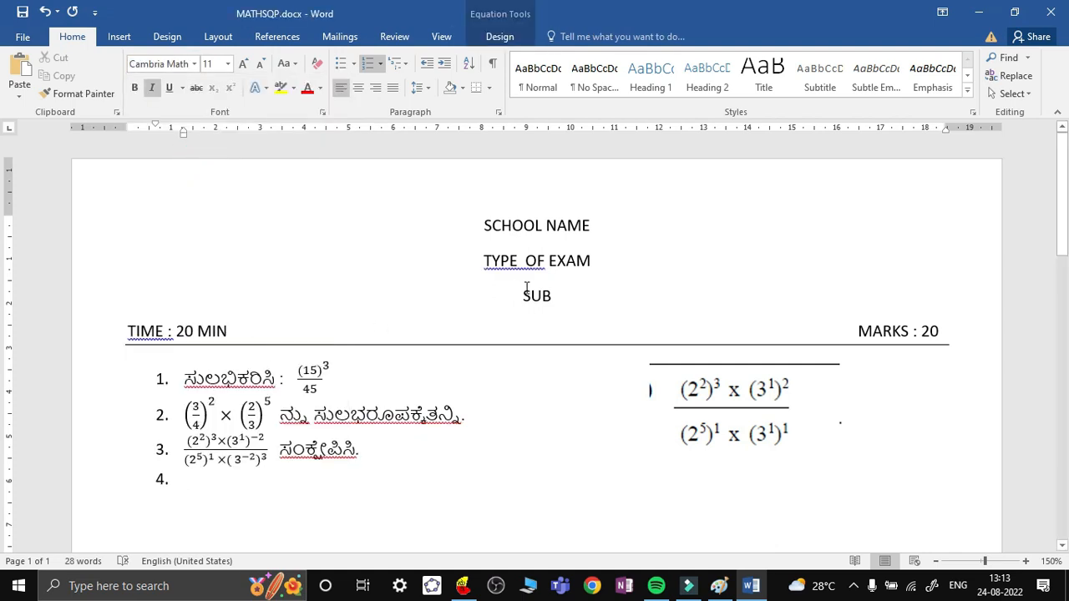
Step: Insert a blank unnumbered line after item 2 and another after item 1 to space out the questions
left_click(488, 423)
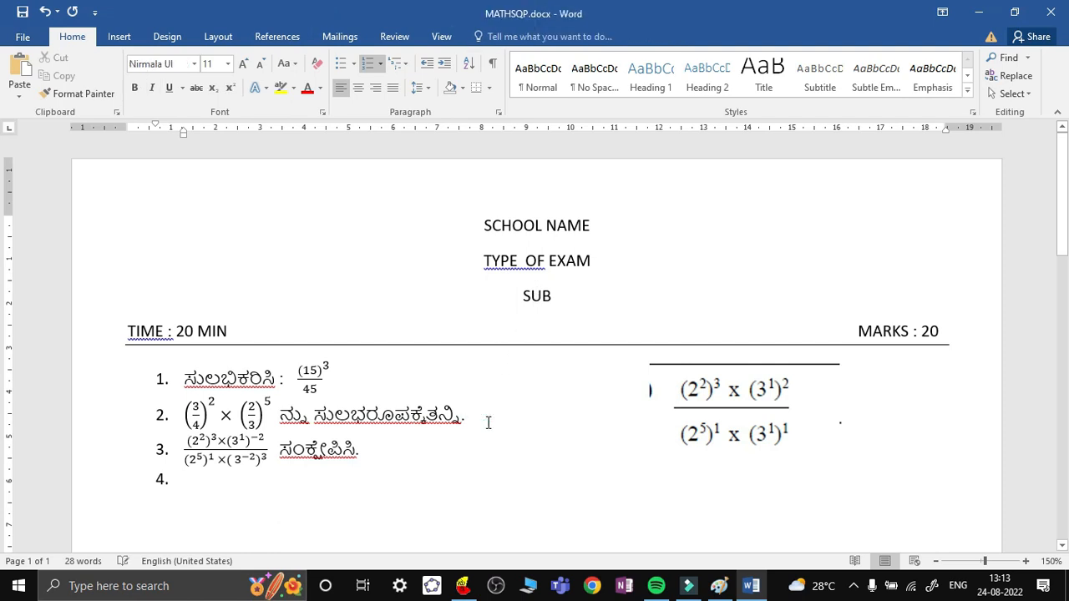
key("Return")
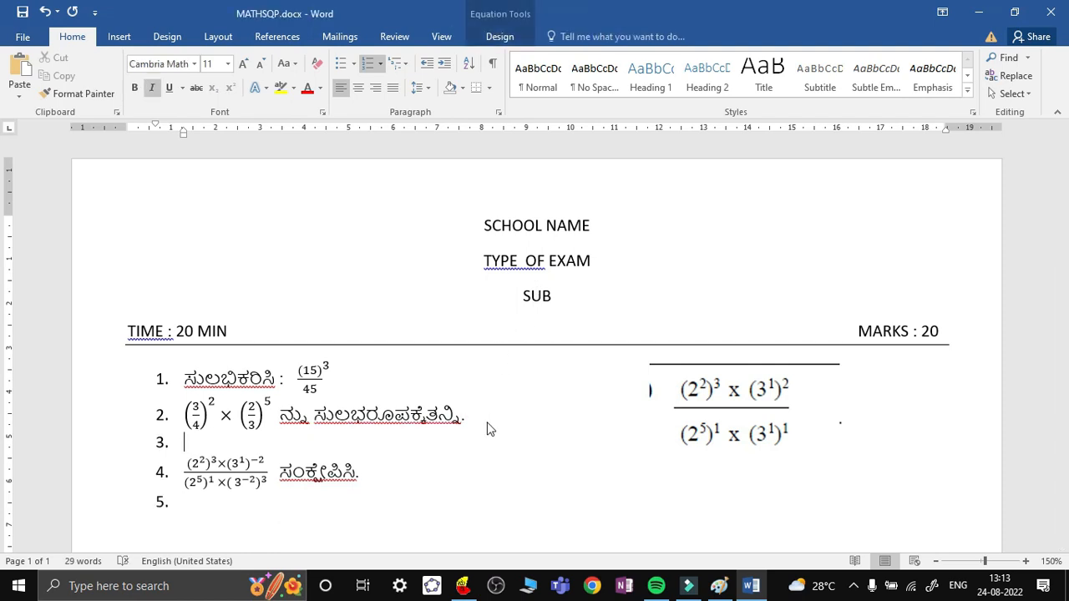
key("BackSpace")
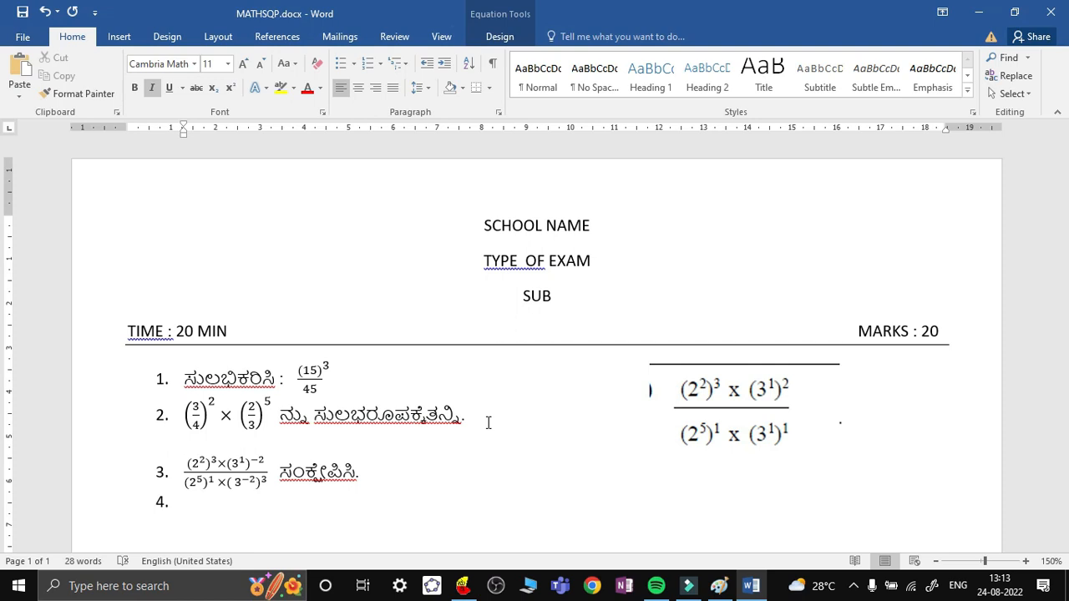
left_click(355, 377)
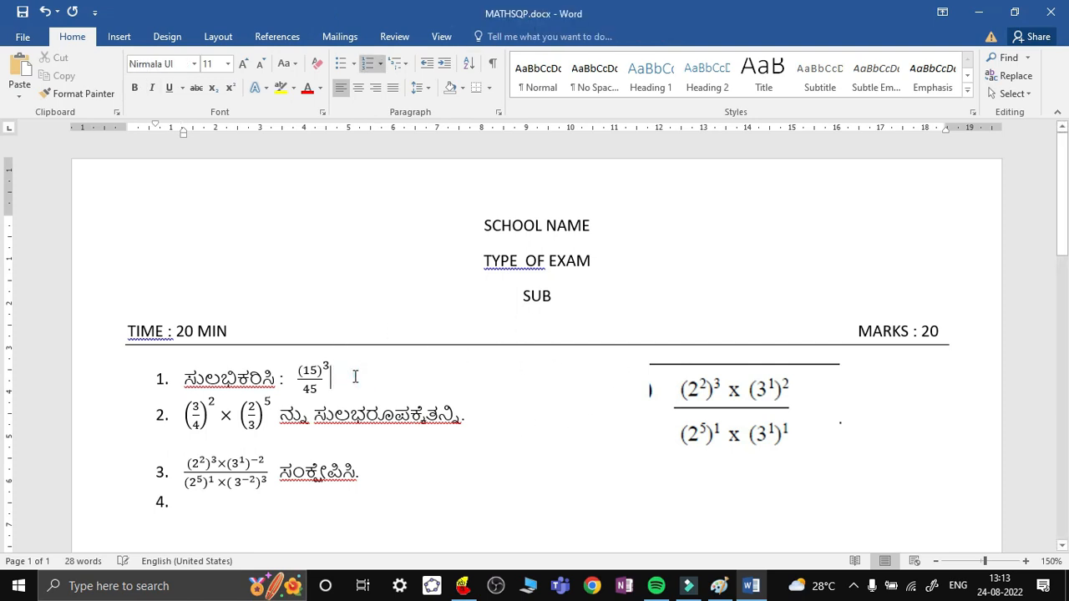
key("Return")
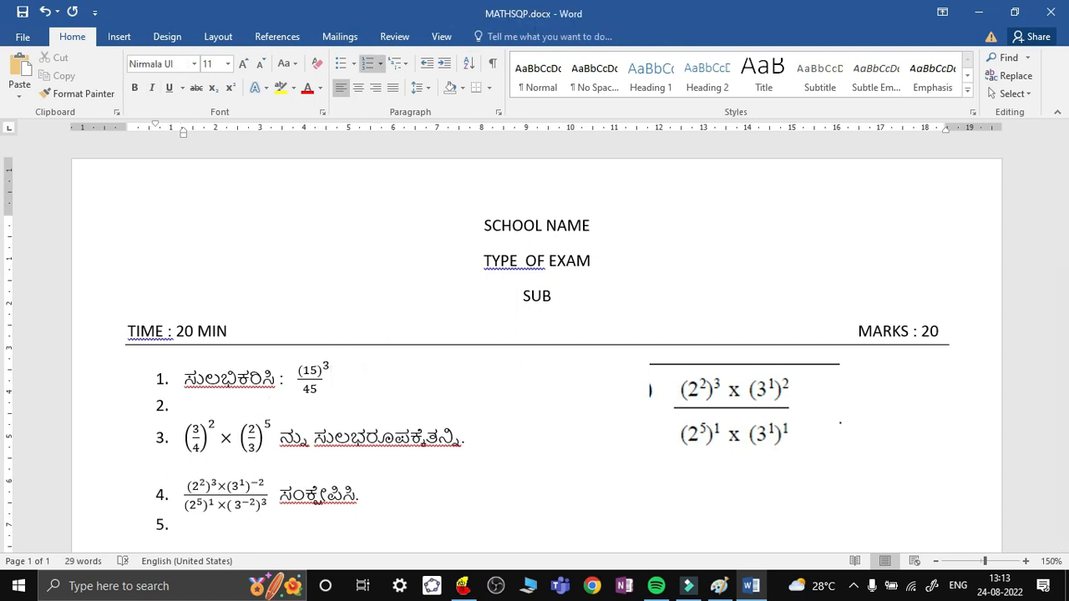
key("BackSpace")
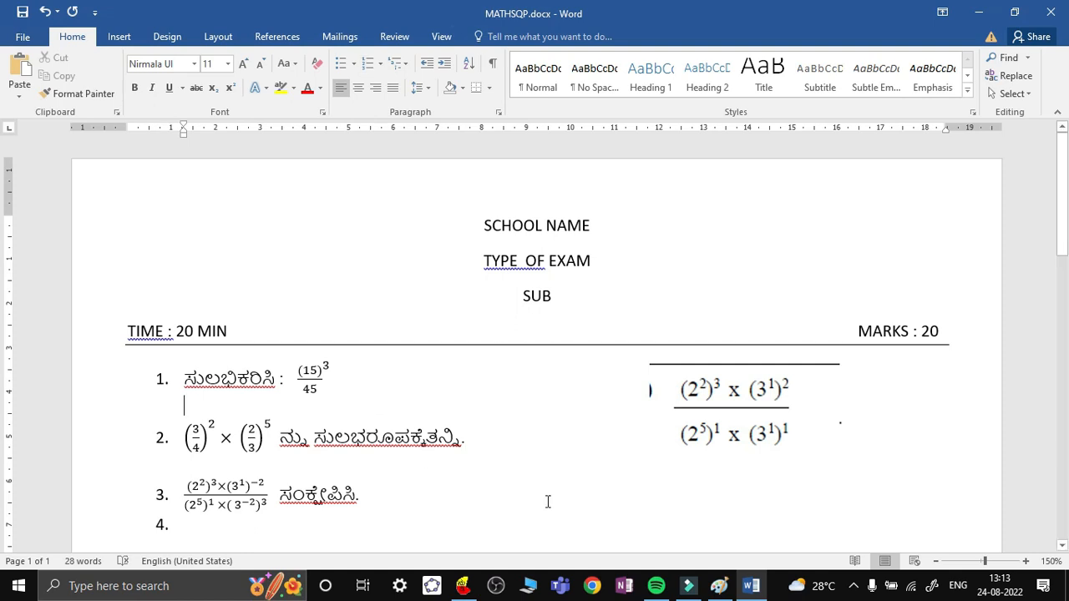
Step: Add a blank unnumbered line after item 3 and remove the sample expression picture beside the questions
left_click(404, 490)
key("Return")
left_click(736, 481)
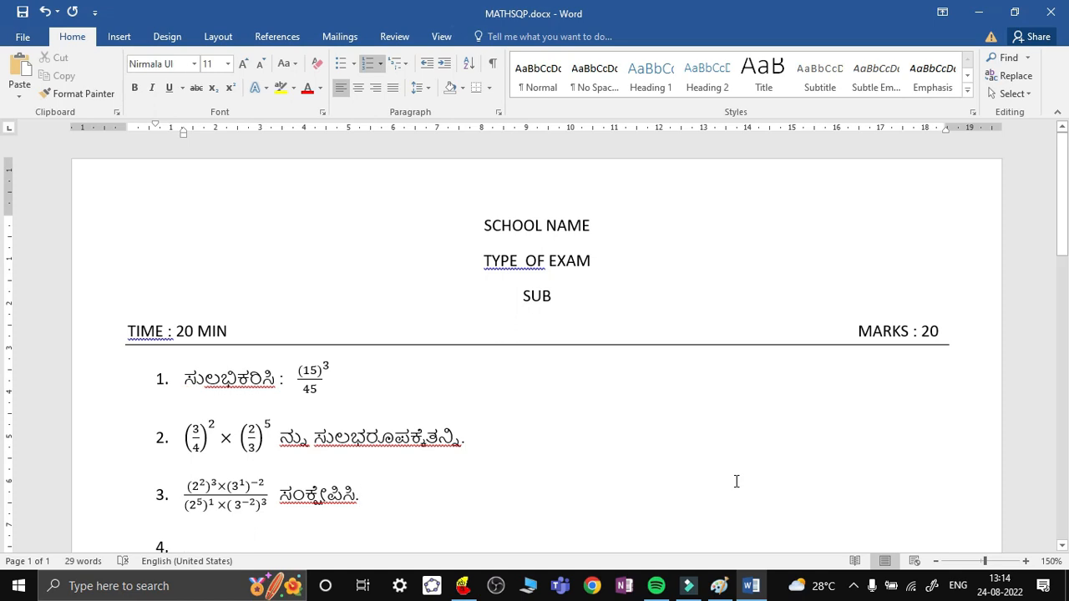